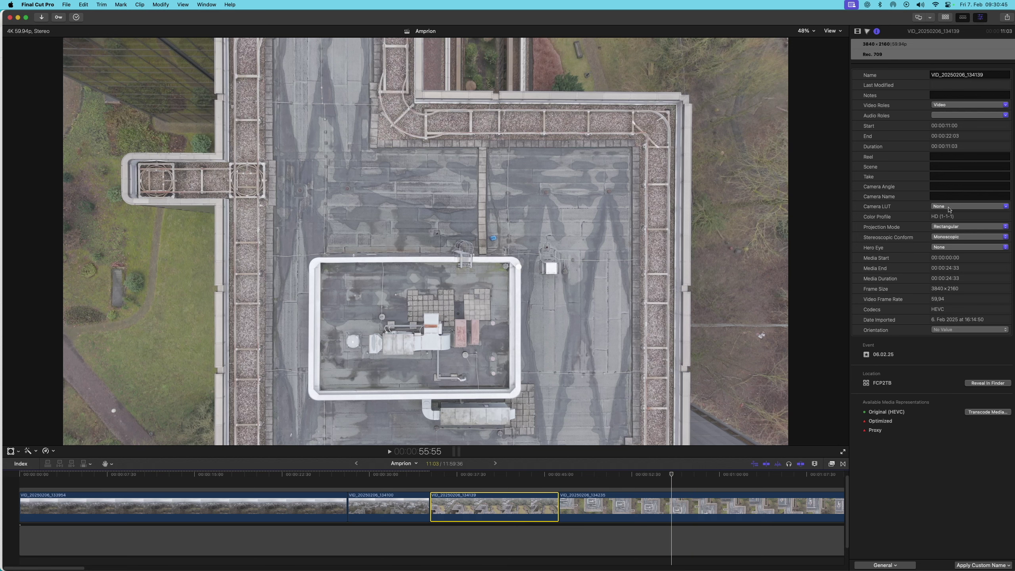
Step: Check the available camera LUTs for clip VID_20250206_134139 without choosing one, and return to its video settings
click(949, 206)
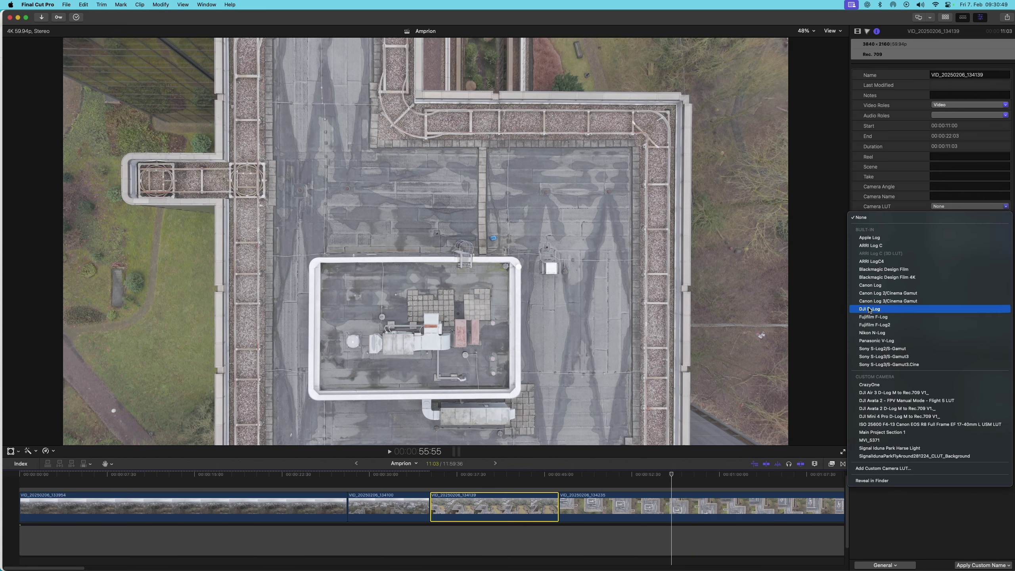
click(823, 239)
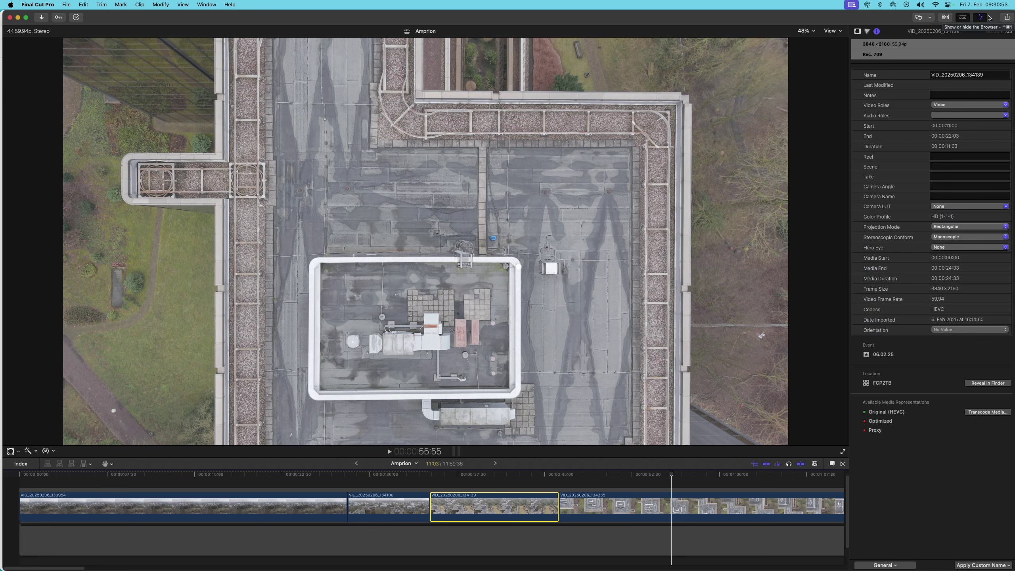
click(980, 18)
click(979, 18)
click(858, 33)
Step: Select clip VID_20250206_134235 in the timeline and place the playhead at 1:05:18
click(667, 507)
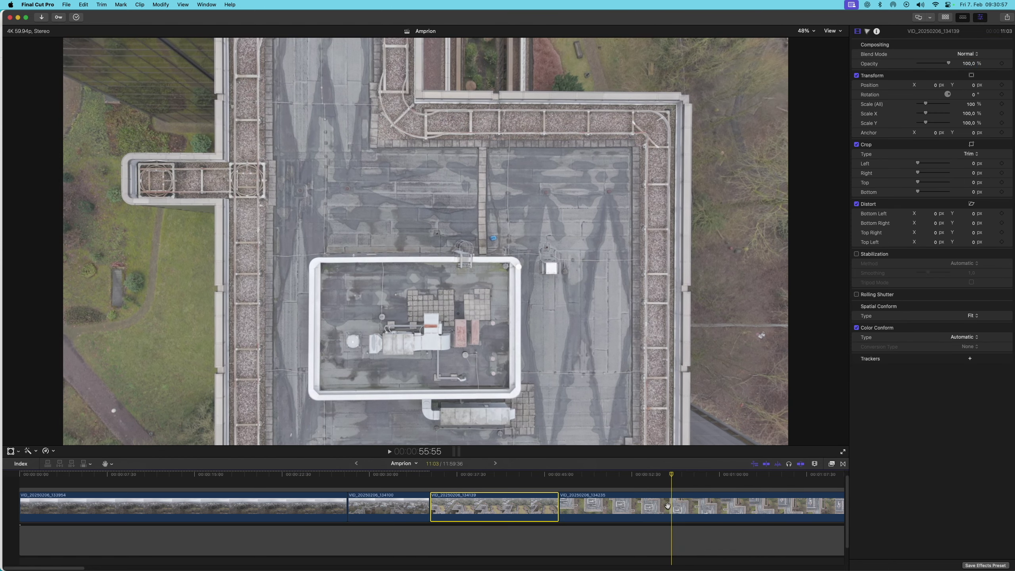
click(669, 505)
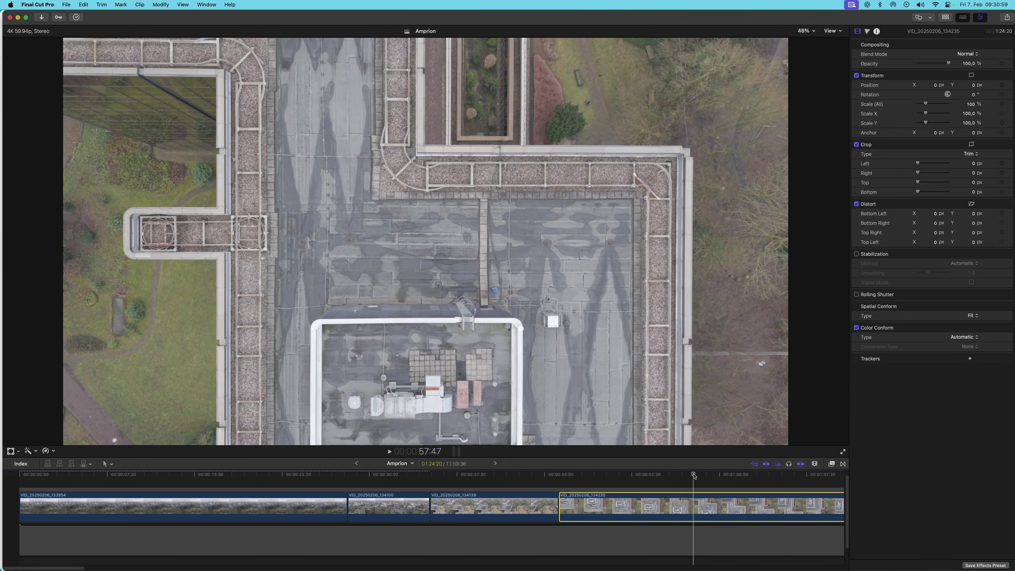
key(h)
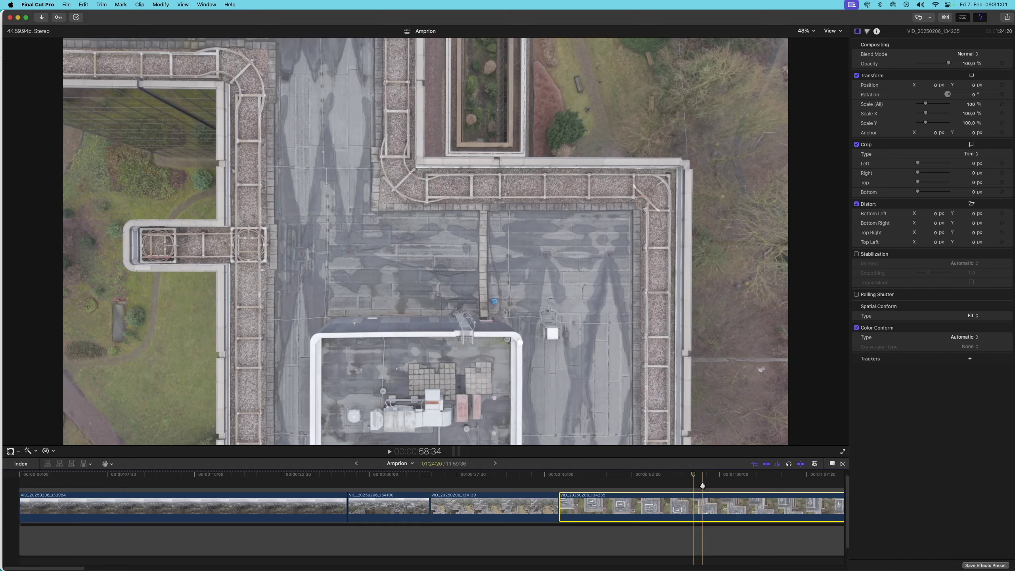
drag(693, 477, 665, 477)
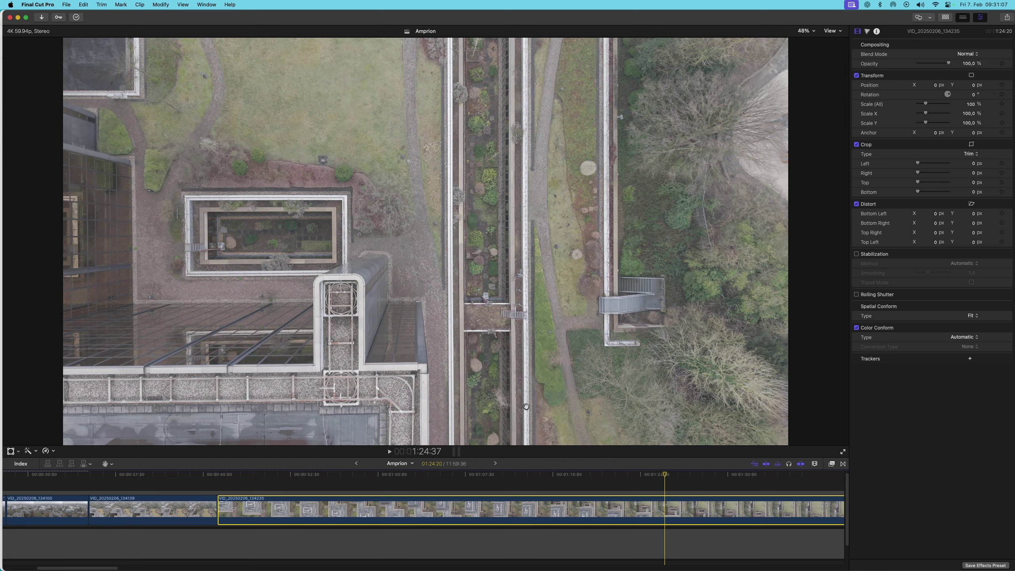
drag(664, 476, 440, 452)
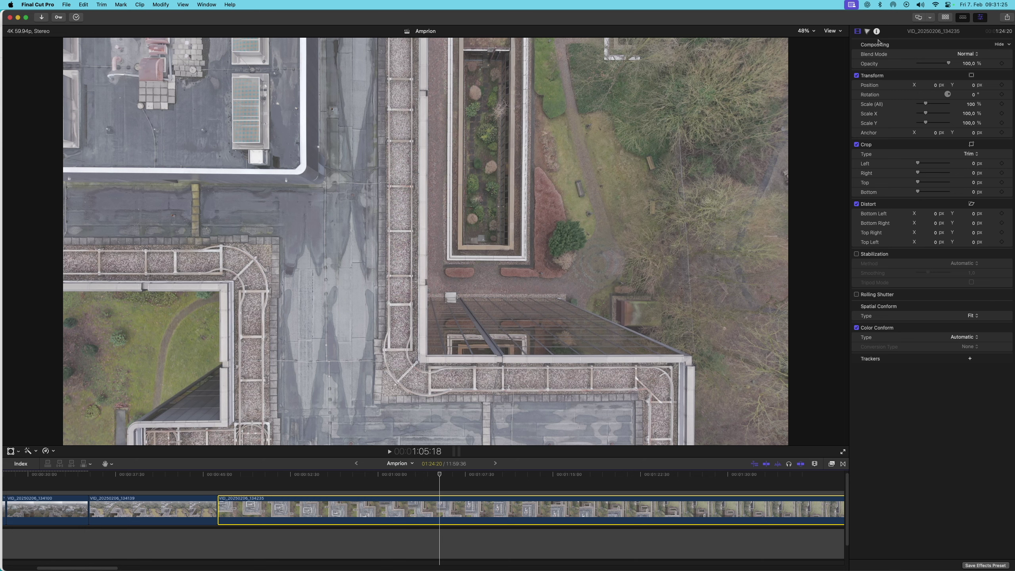
Step: Add a Color Board correction to the selected clip with its exposure controls showing, and display the video scopes
click(867, 31)
click(880, 44)
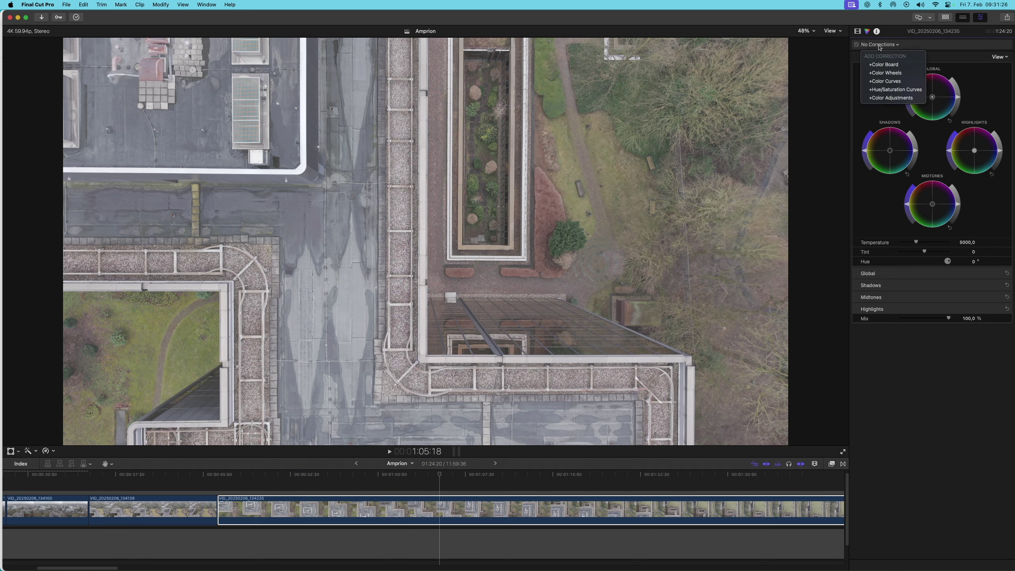
click(883, 65)
click(967, 57)
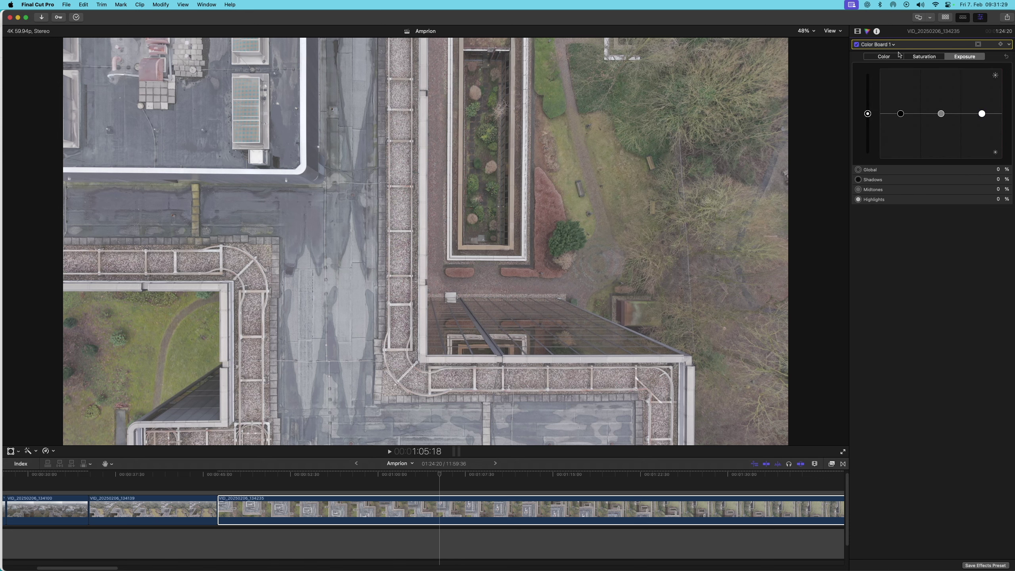
click(834, 34)
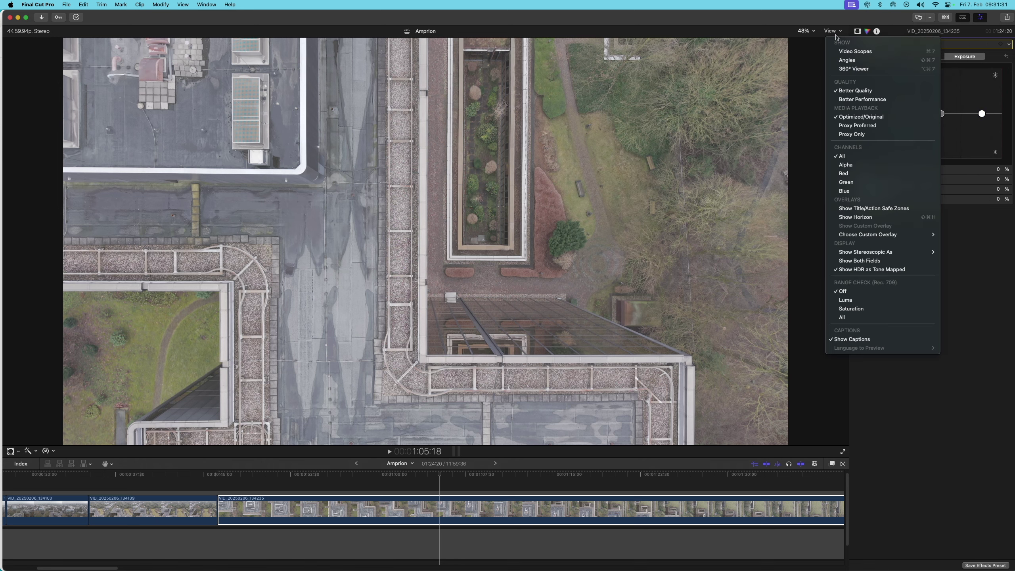
click(844, 51)
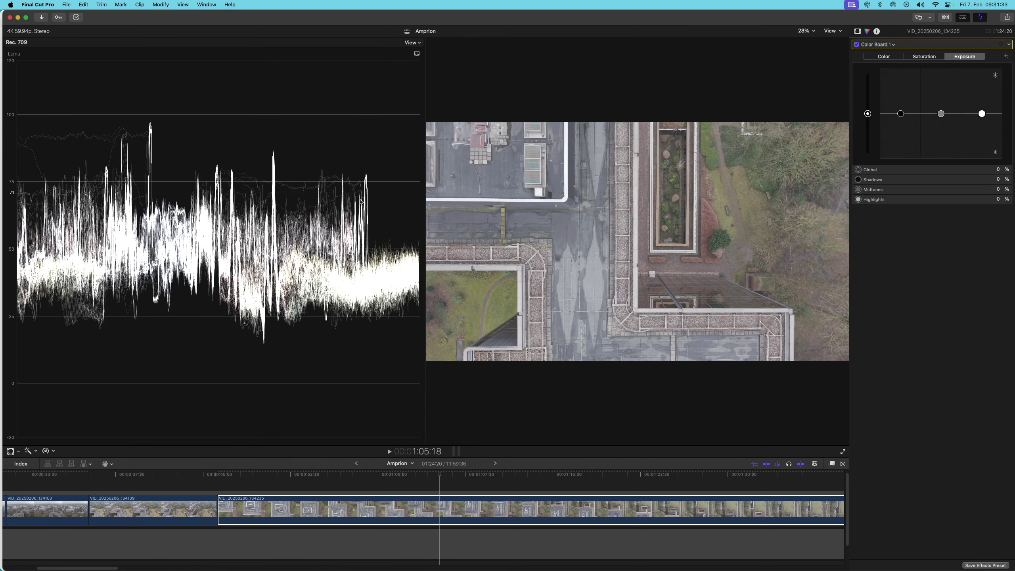
Step: Adjust the Color Board exposure to Global 13%, Shadows -49%, Midtones -34% and Highlights 25%
drag(982, 114, 921, 103)
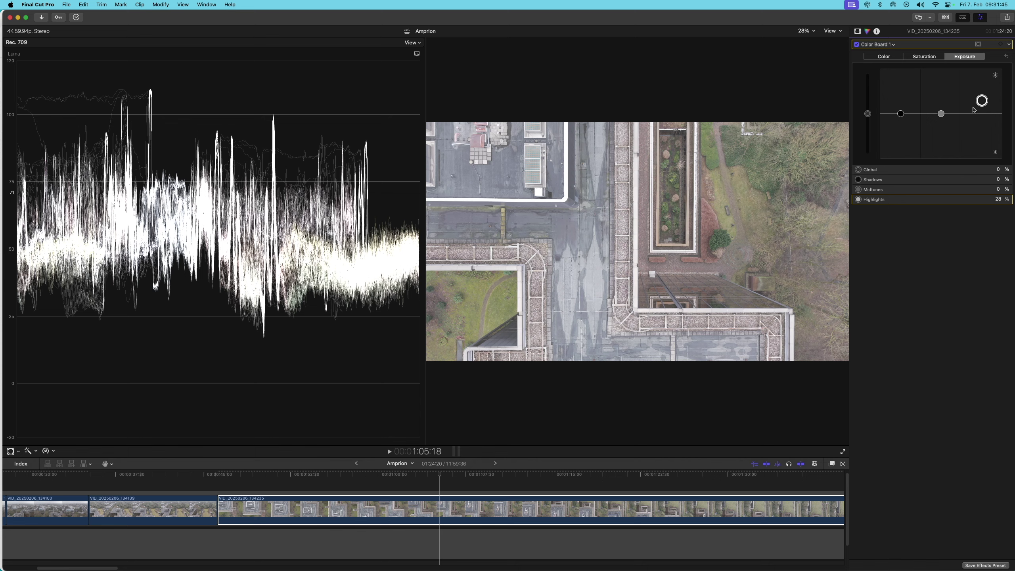
drag(973, 109, 967, 110)
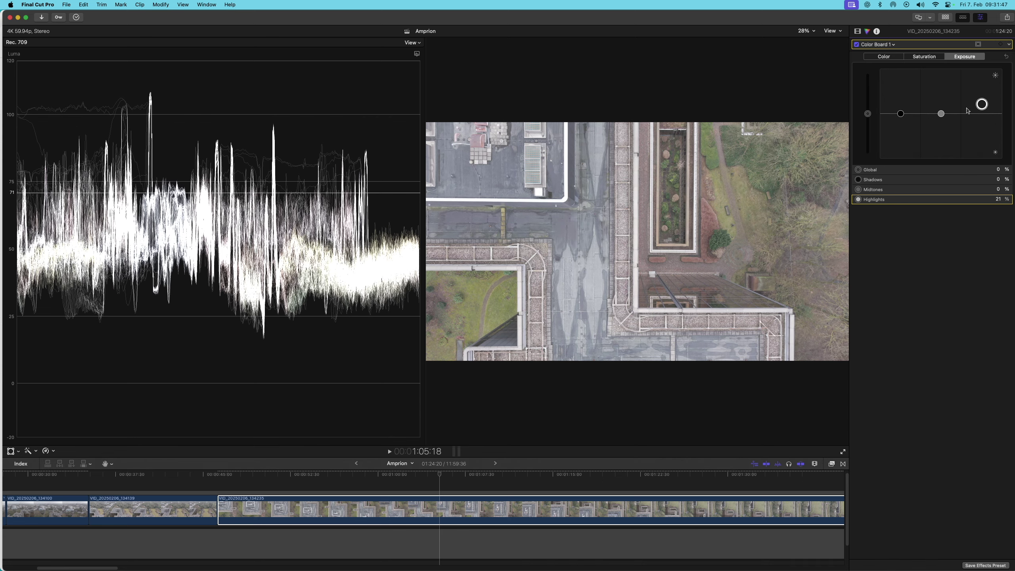
drag(902, 115, 900, 133)
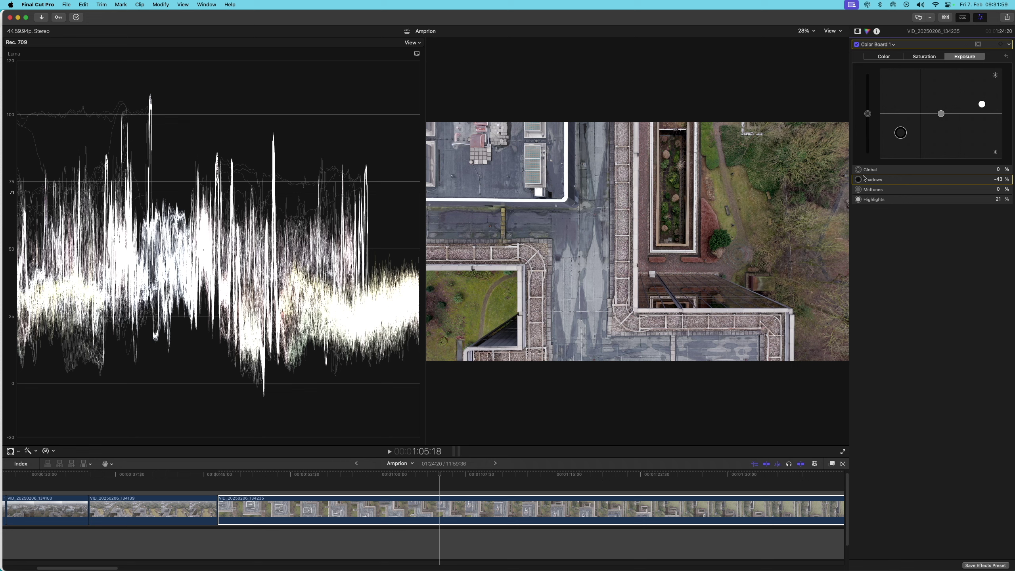
drag(870, 116, 902, 134)
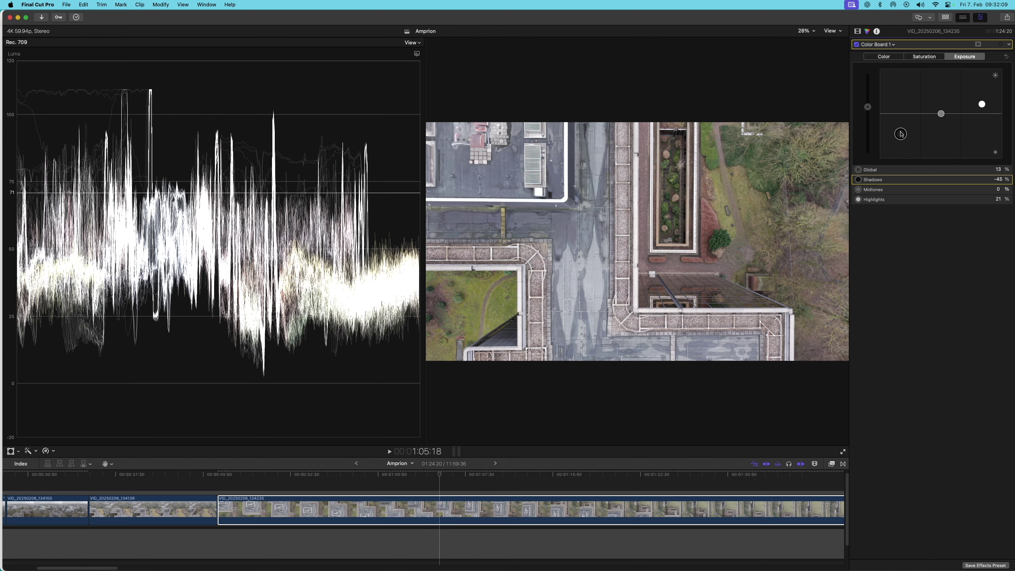
drag(941, 113, 941, 127)
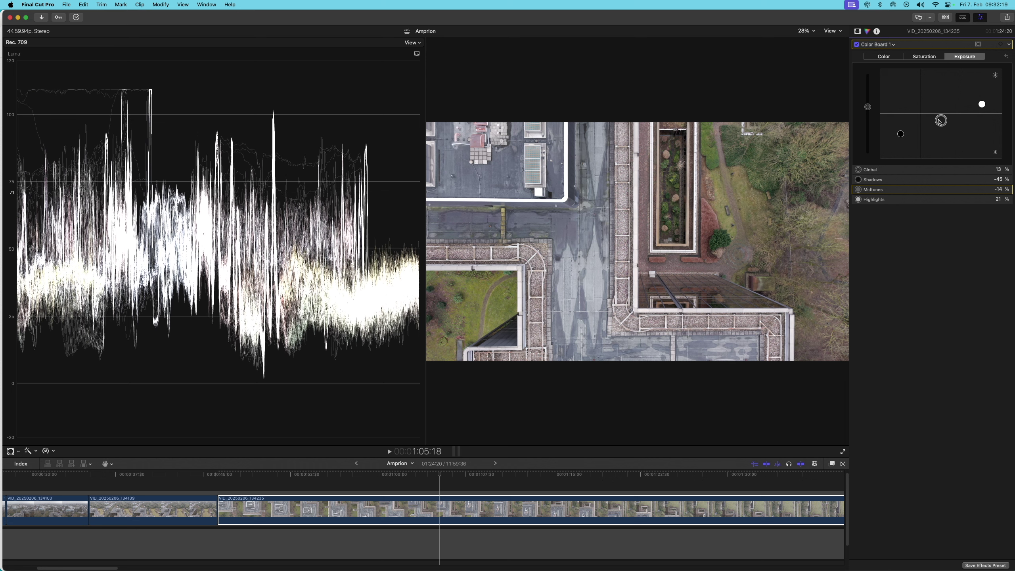
drag(900, 134, 900, 135)
drag(982, 104, 942, 127)
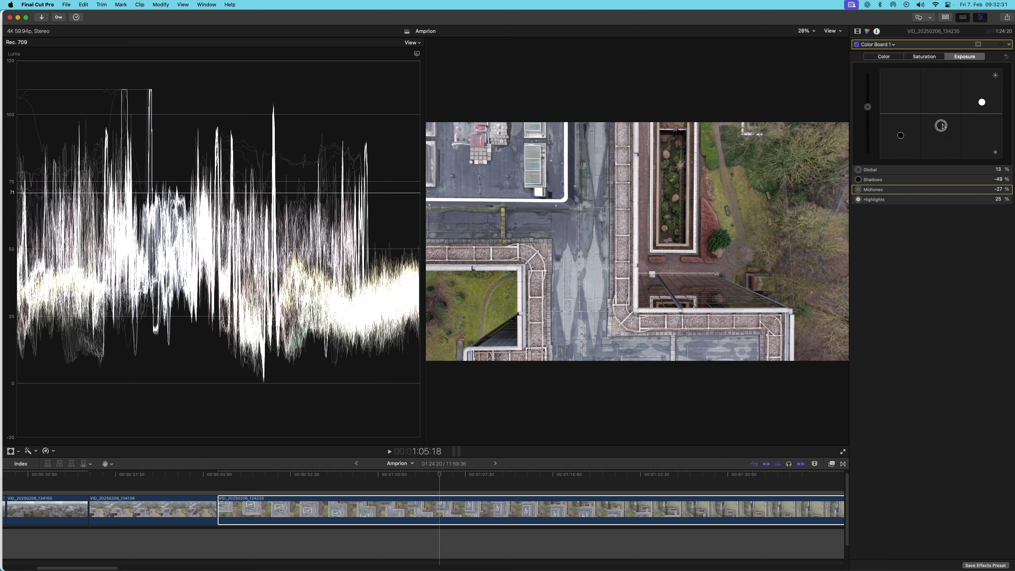
drag(943, 127, 941, 129)
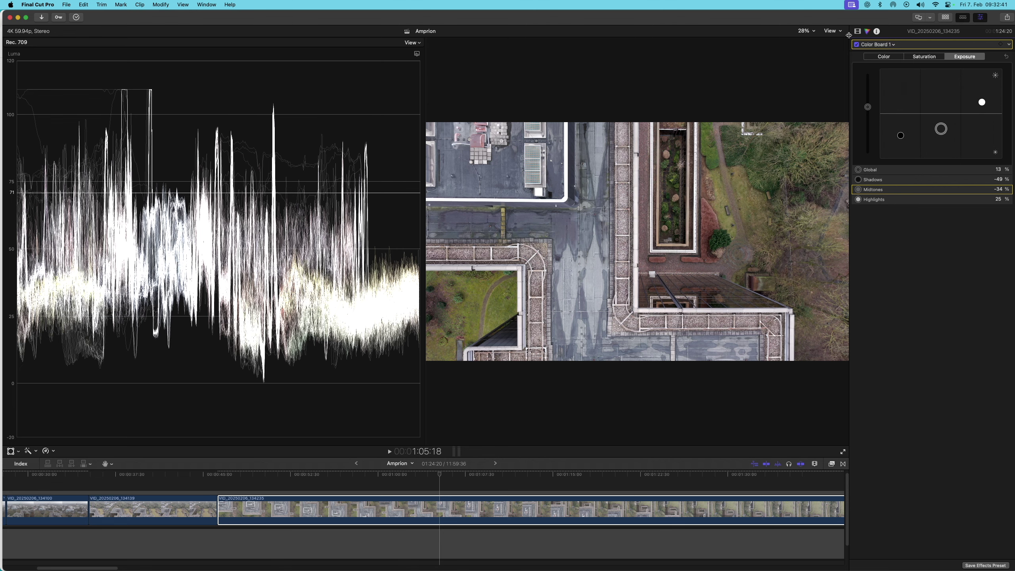
Step: Hide the video scopes and compare the picture with Color Board 1 disabled and enabled
click(833, 31)
click(879, 51)
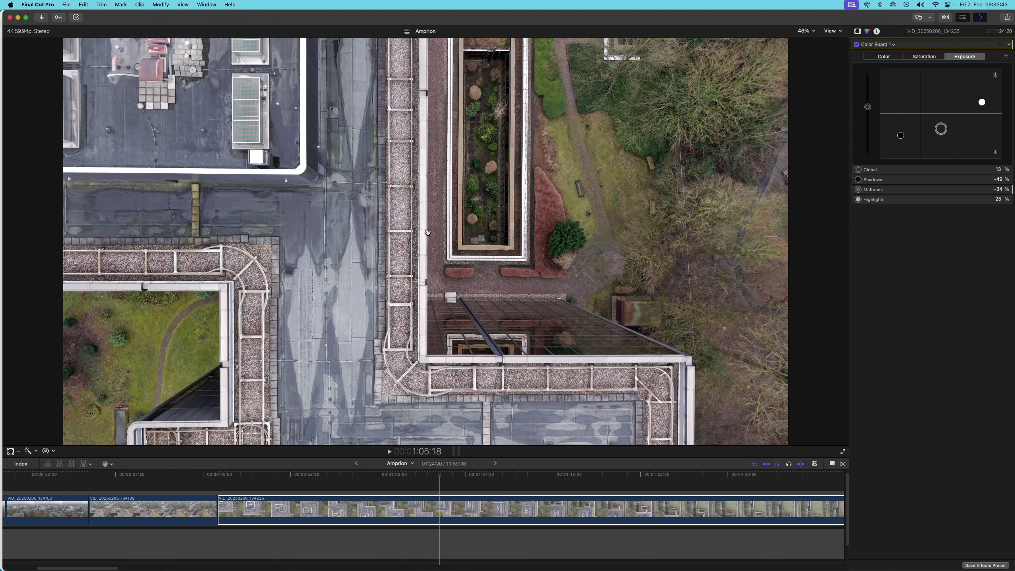
click(857, 45)
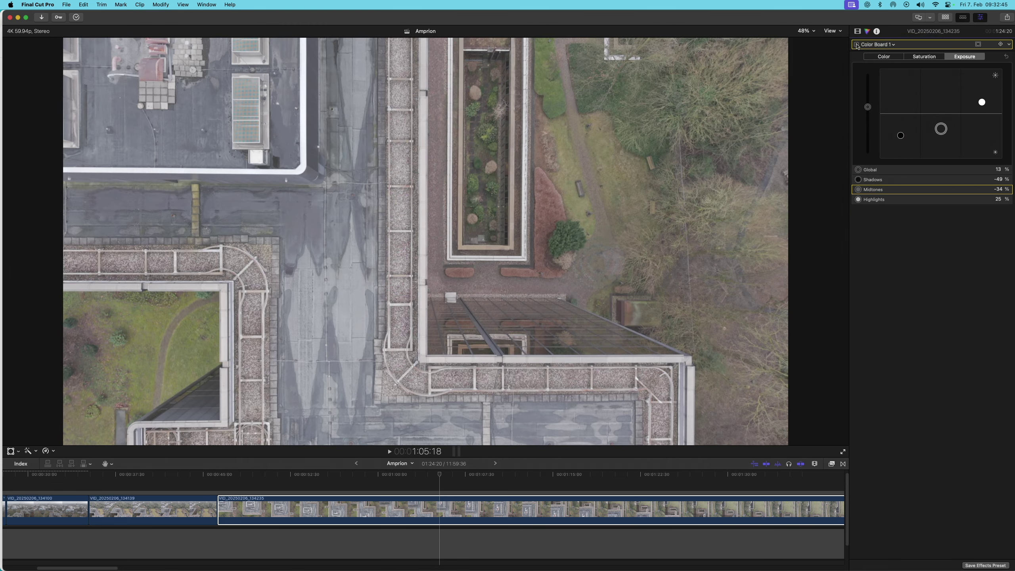
click(857, 45)
click(857, 45)
click(857, 45)
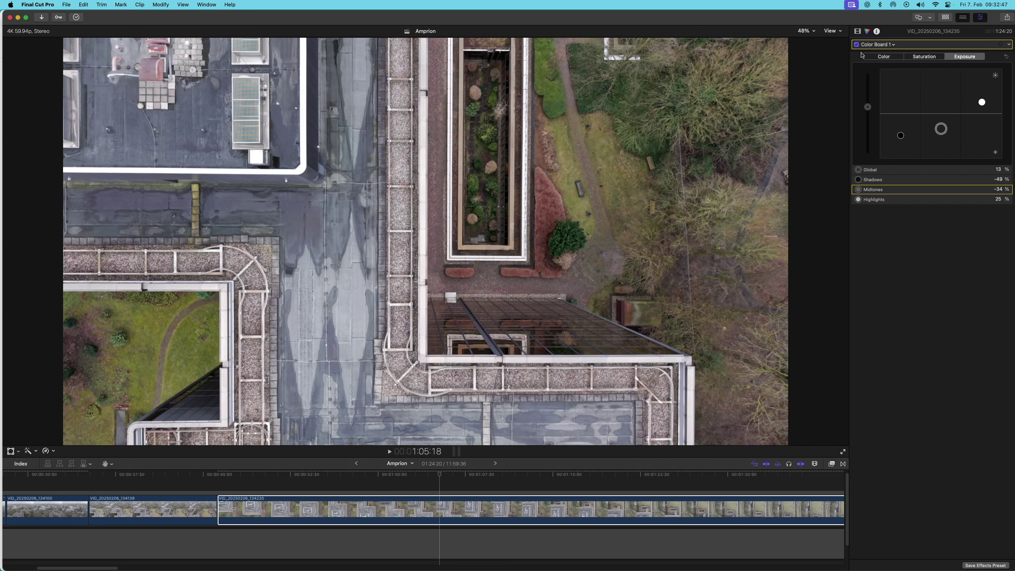
Step: Refine the exposure to Shadows -48% and Midtones -11%, comparing the picture with the correction off and on
drag(902, 135, 901, 132)
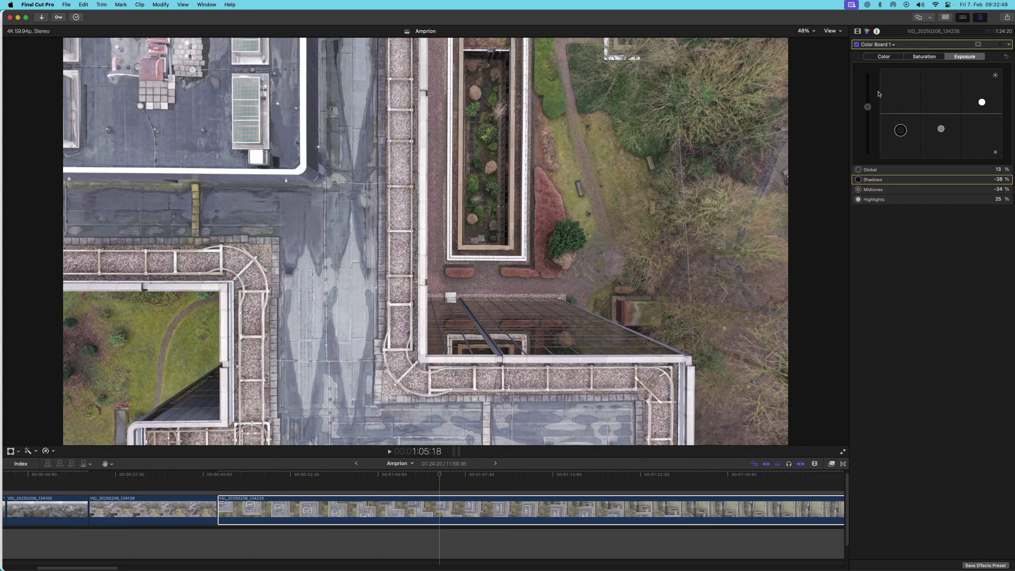
click(857, 45)
click(856, 45)
drag(939, 129, 908, 134)
click(857, 44)
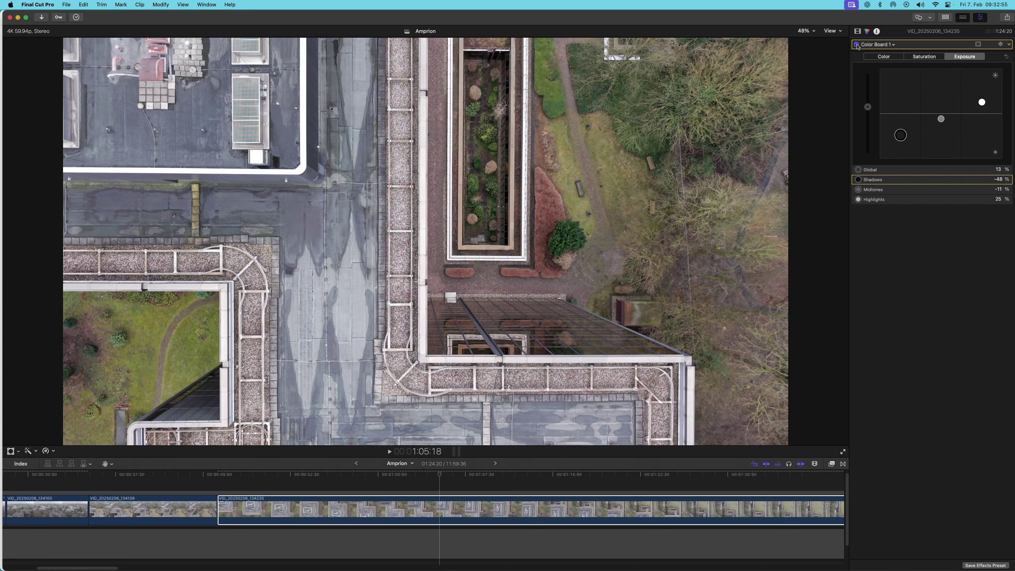
click(857, 45)
Step: Review the exposure correction further along clip VID_20250206_134235, moving the playhead to 1:26:56
click(244, 506)
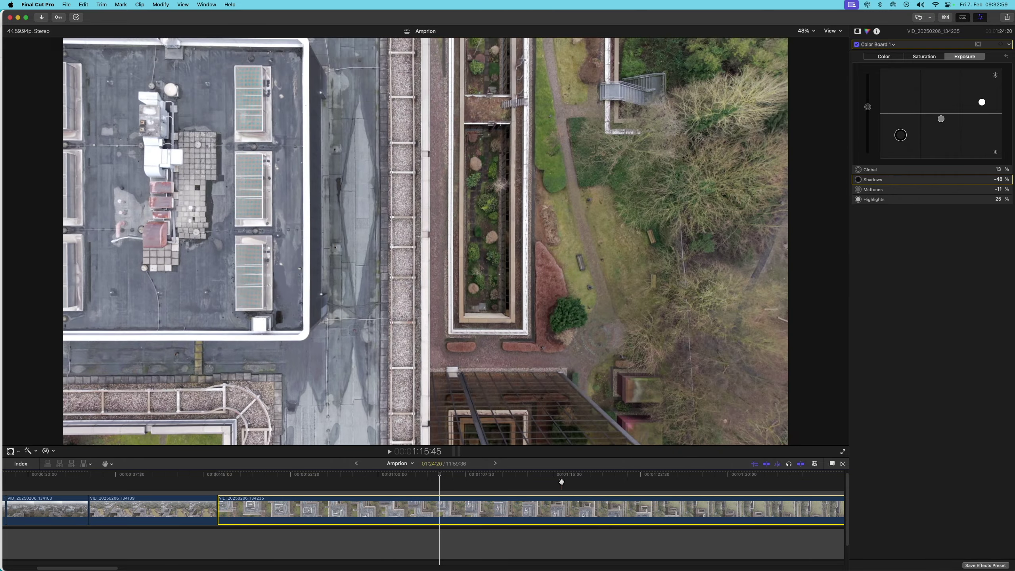
scroll(679, 484, right, 10)
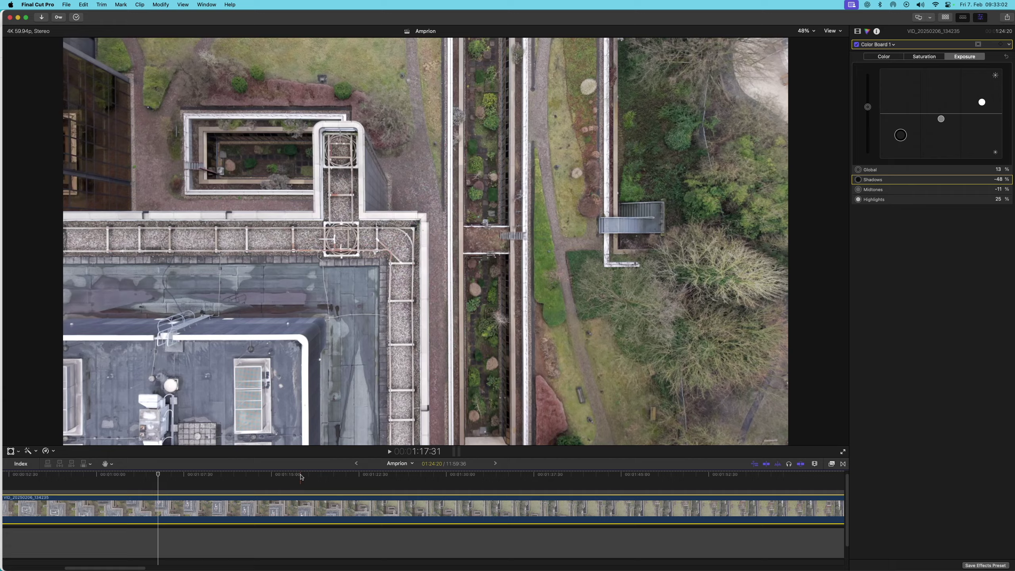
click(335, 487)
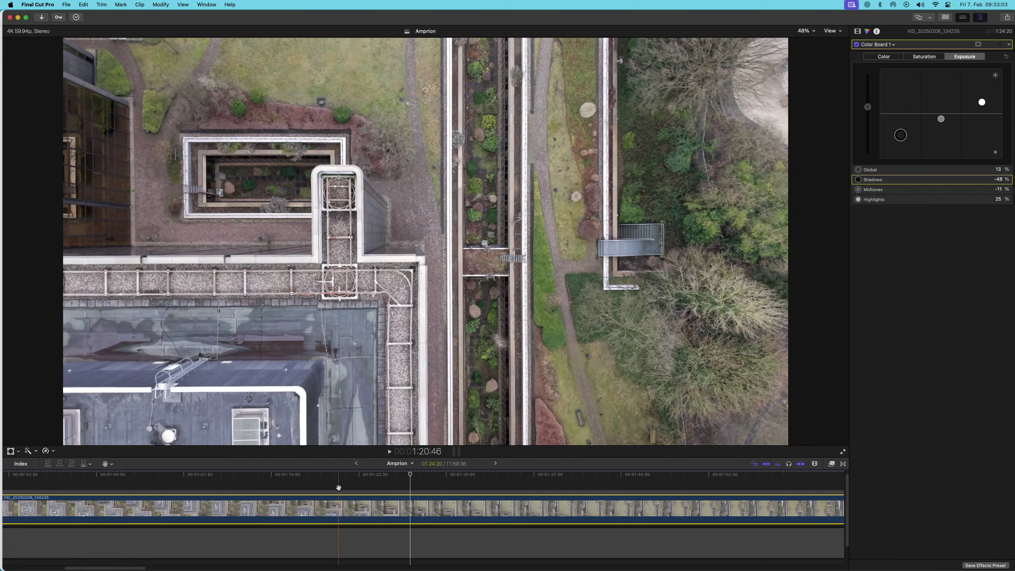
scroll(340, 489, left, 10)
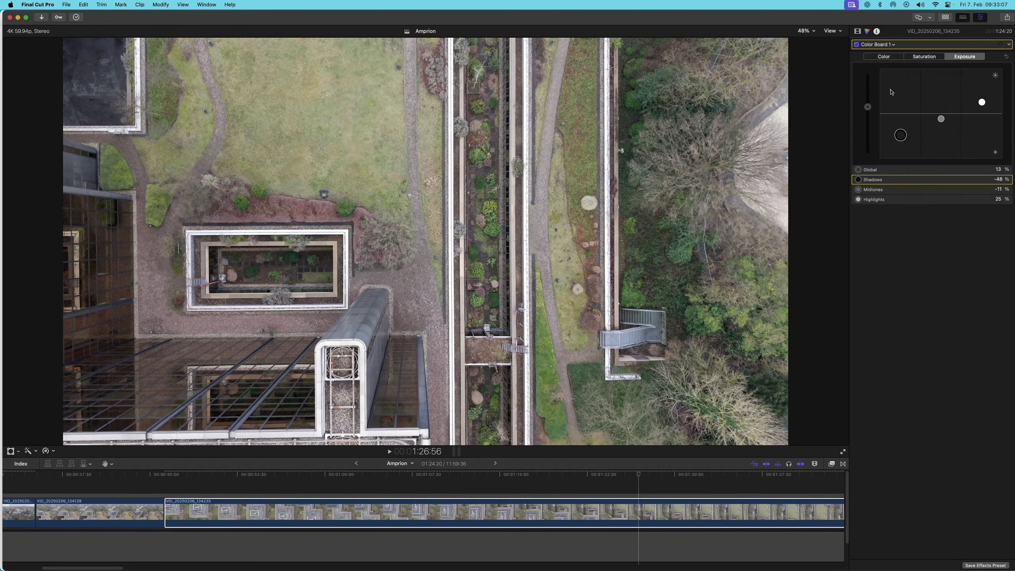
Step: Show the saturation controls and add a second Color Board correction to the clip
click(918, 59)
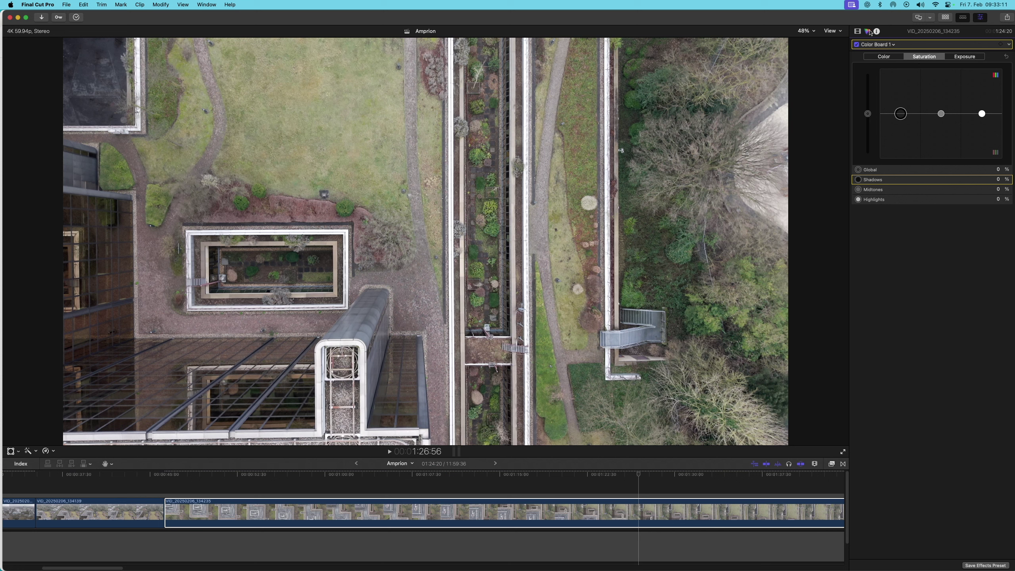
click(886, 47)
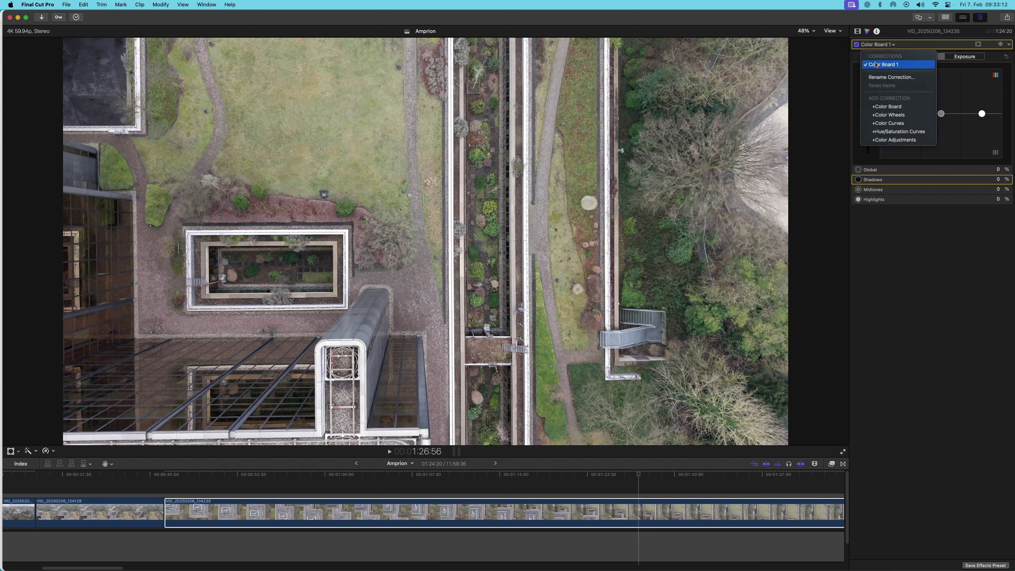
click(892, 104)
Step: Rename the Color Board 1 correction to "Color Board Exposure"
click(878, 46)
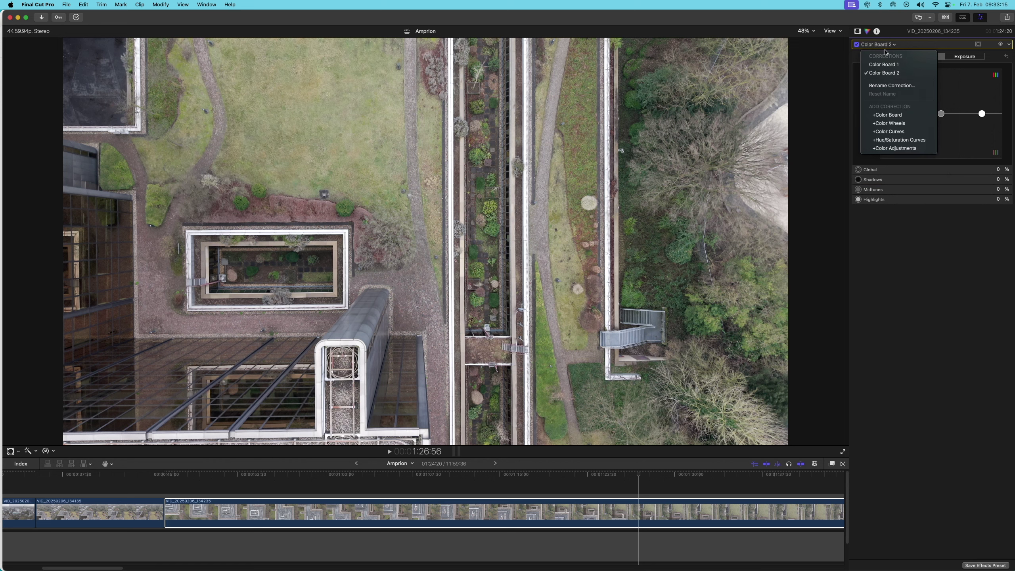
click(883, 65)
click(885, 44)
click(904, 45)
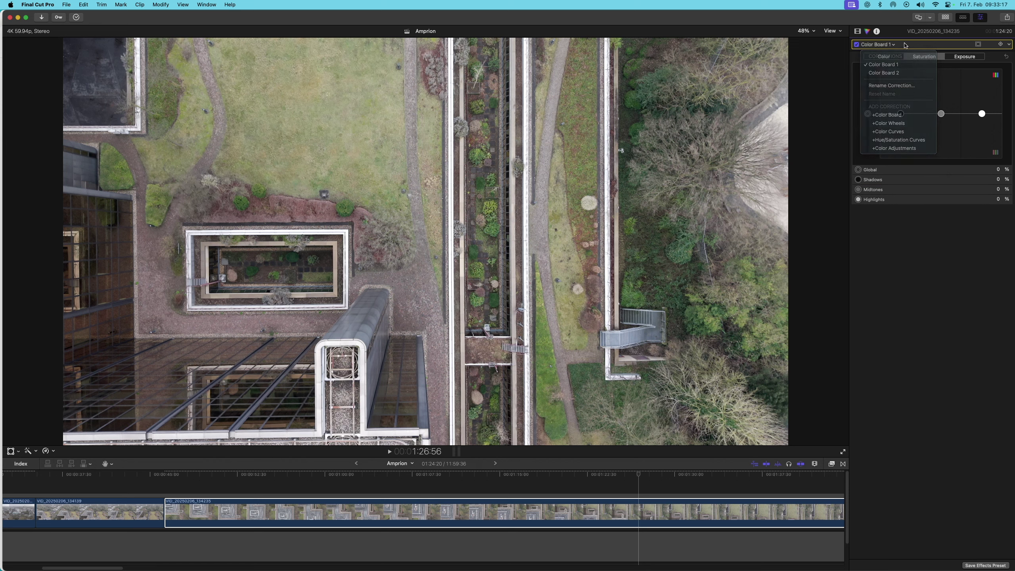
click(894, 46)
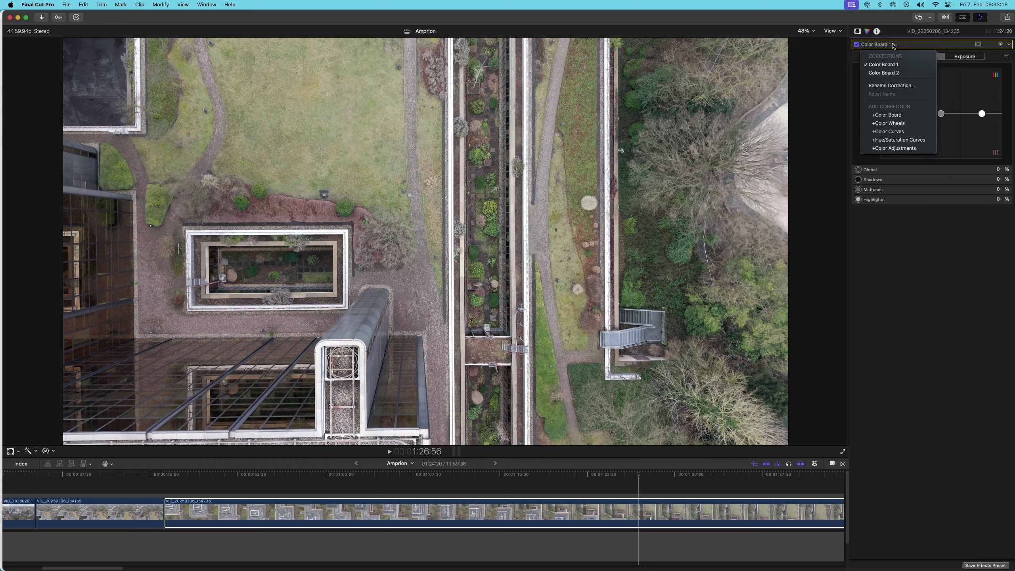
click(890, 86)
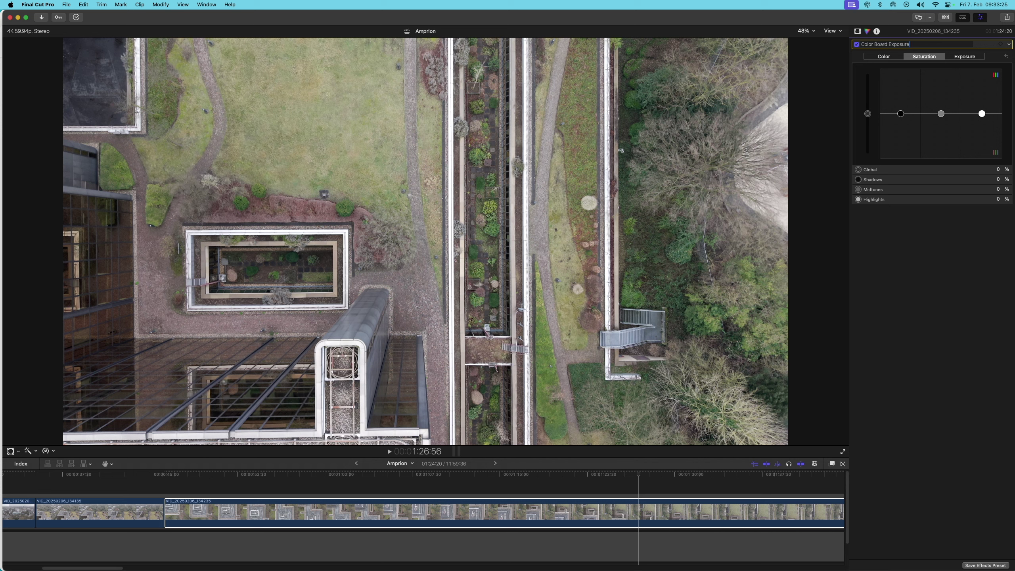
key(Return)
Step: Switch to the Color Board 2 correction and rename it "Color Board Saturation"
click(884, 44)
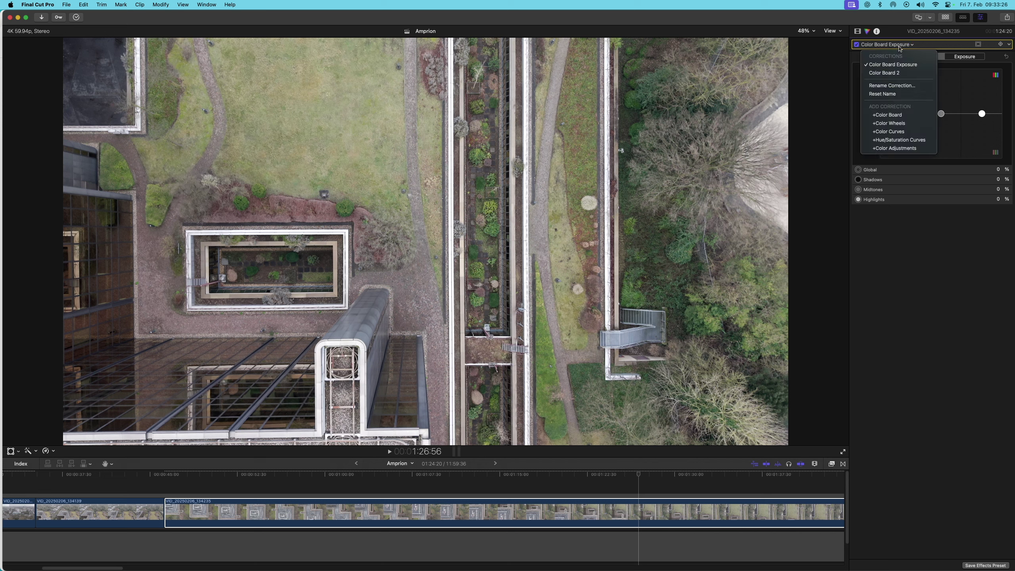
click(899, 66)
click(895, 48)
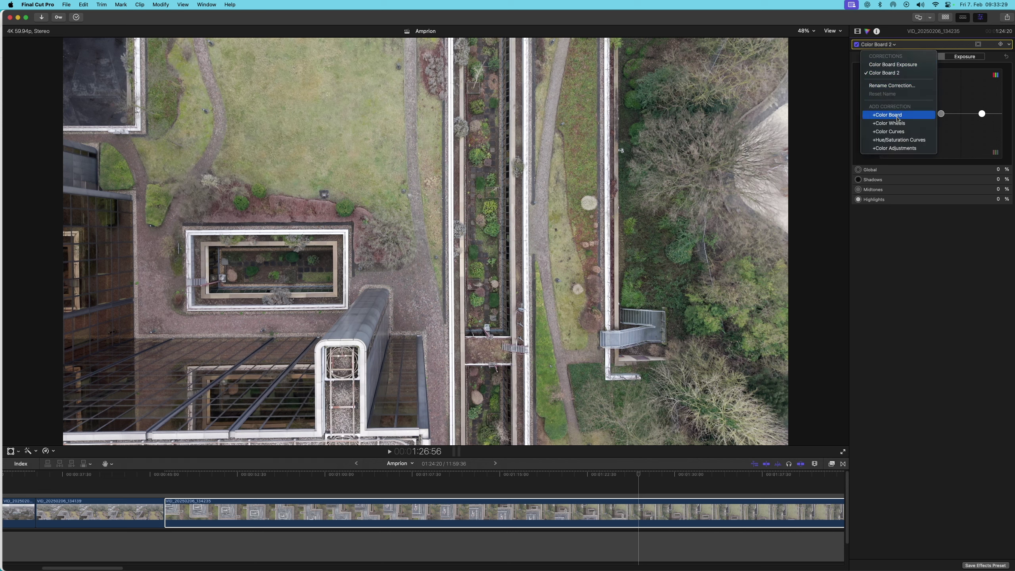
click(891, 84)
key(Right)
key(BackSpace)
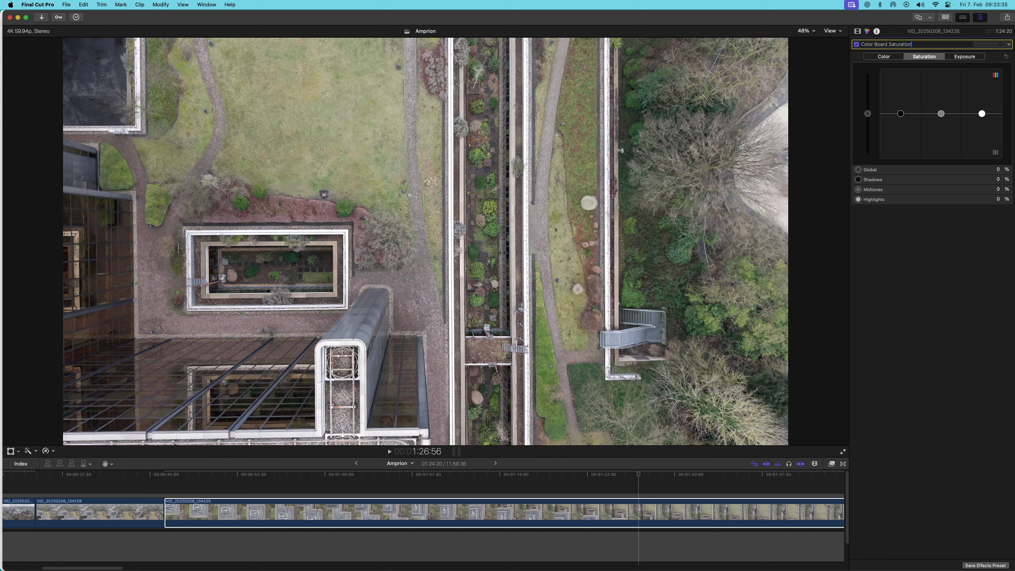
key(Return)
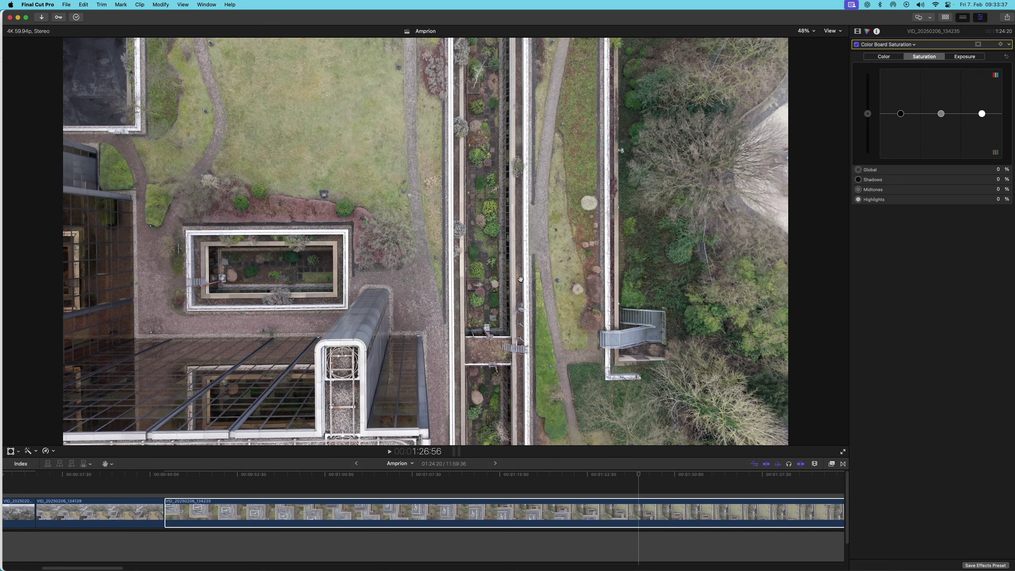
Step: With the playhead at 1:19:37, set the saturation to Global 100%, Midtones 36% and Highlights -51%
drag(639, 474, 554, 474)
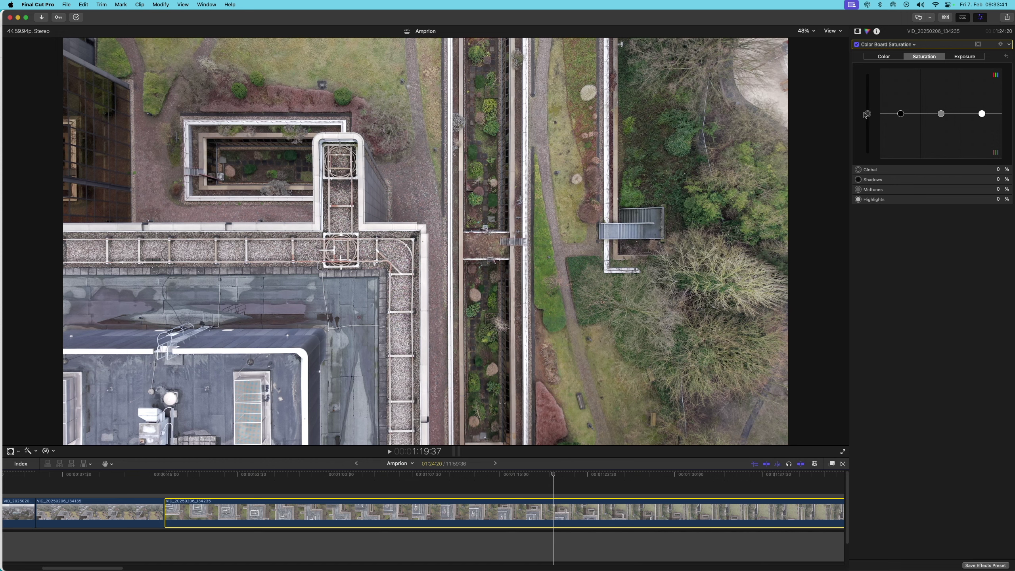
drag(865, 114, 868, 67)
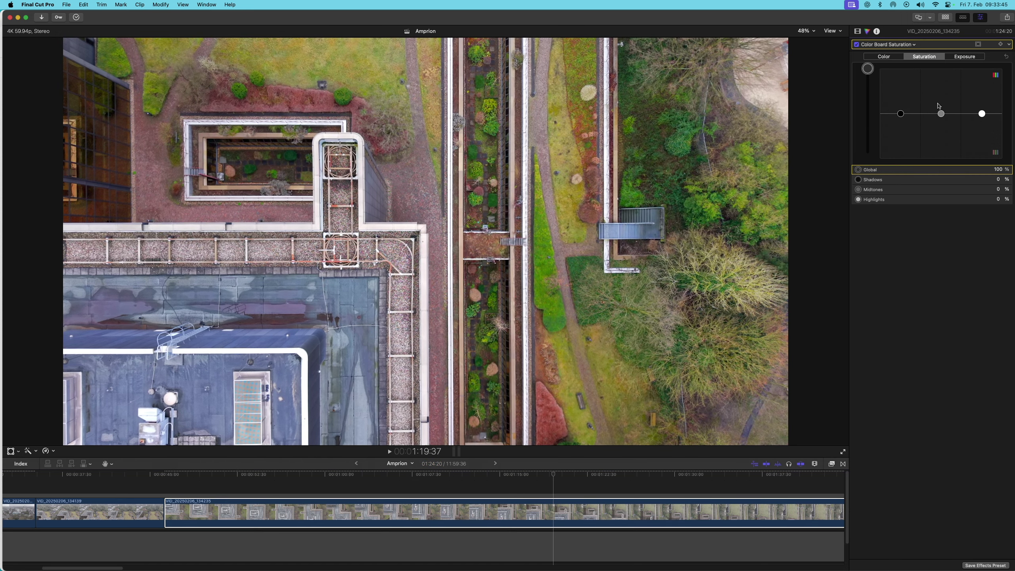
drag(982, 114, 981, 87)
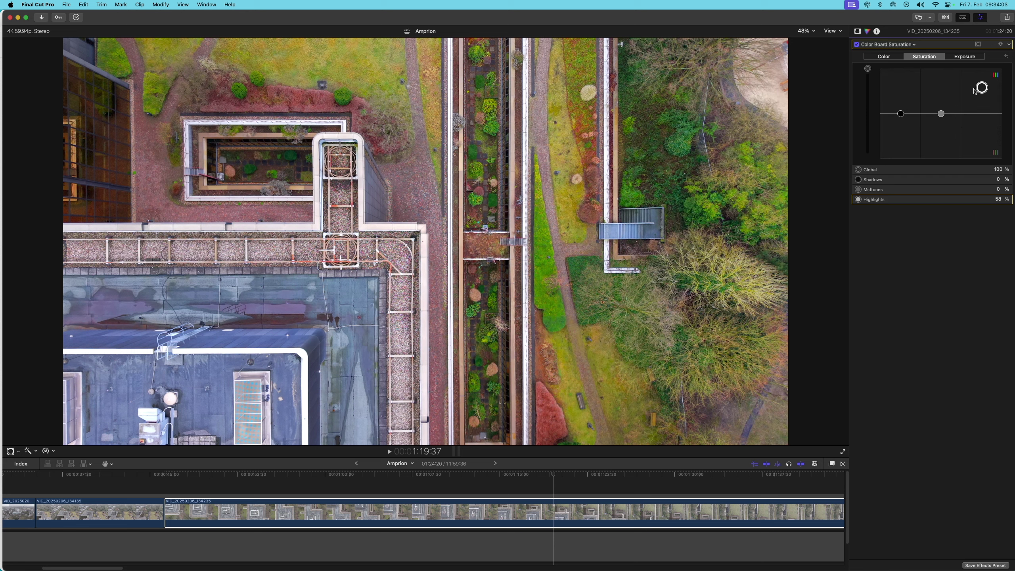
drag(981, 88, 985, 109)
drag(984, 119, 942, 96)
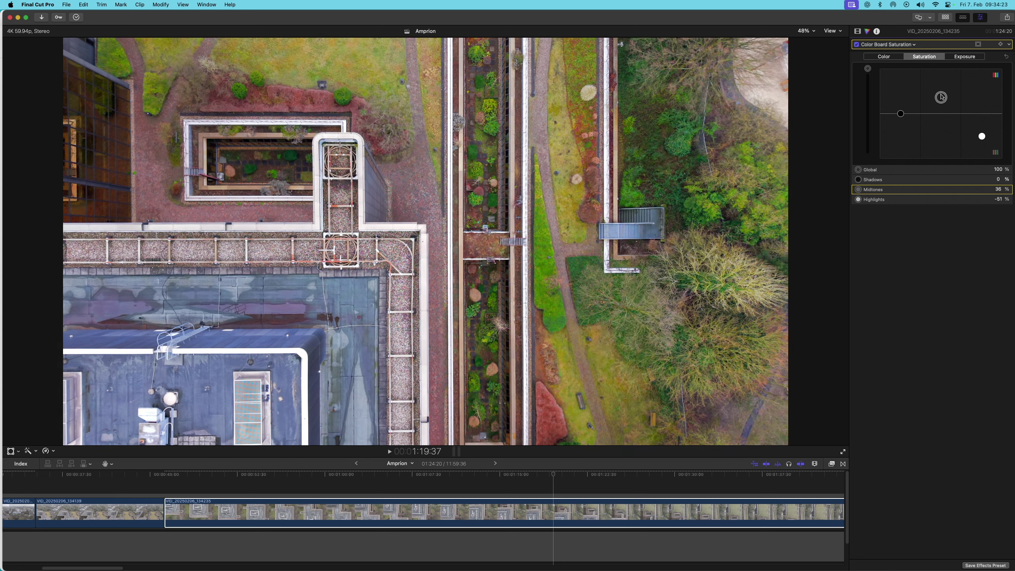
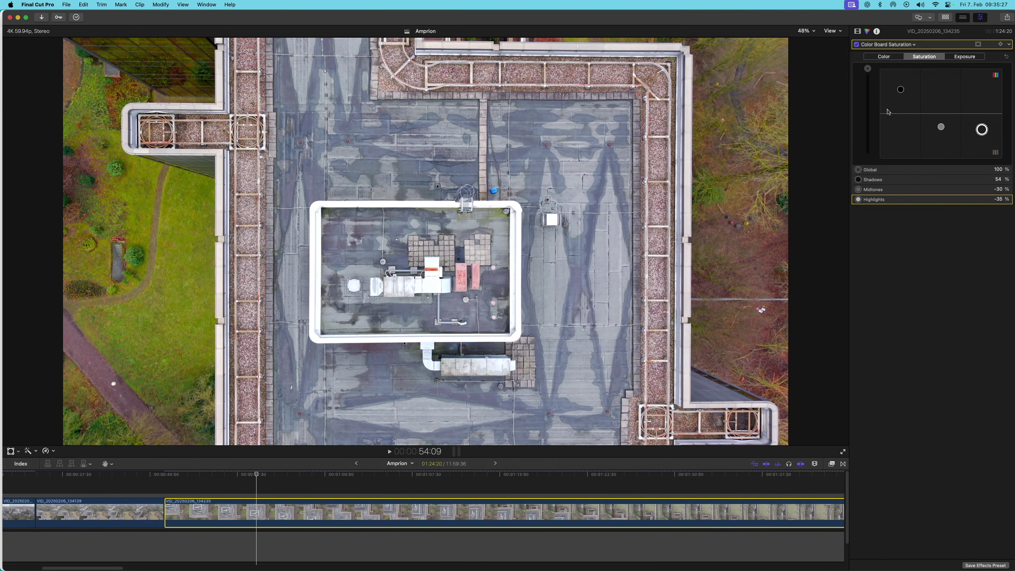
Step: Add a third Color Board correction to the clip and rename it "Color Board Color"
click(905, 45)
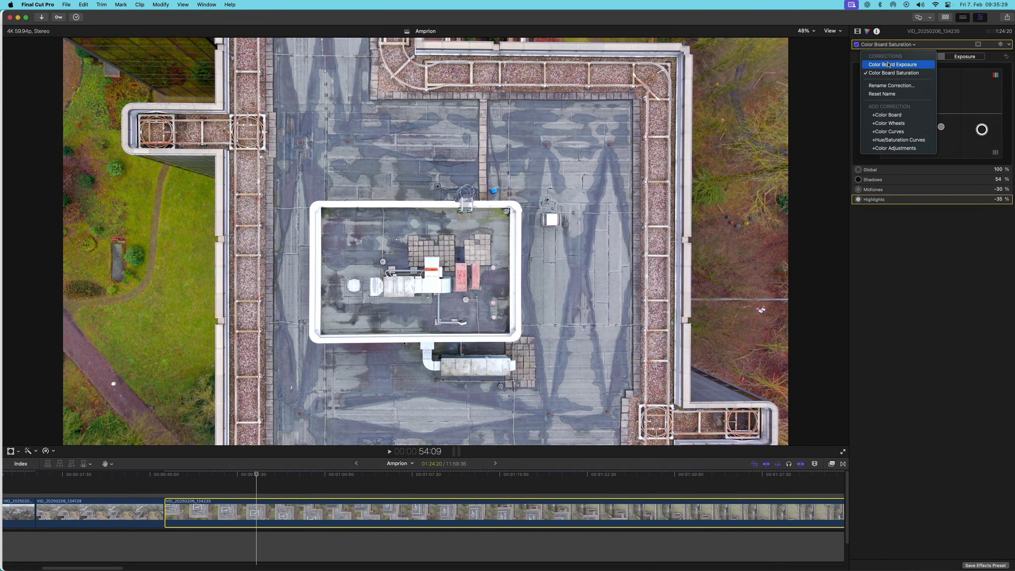
click(888, 45)
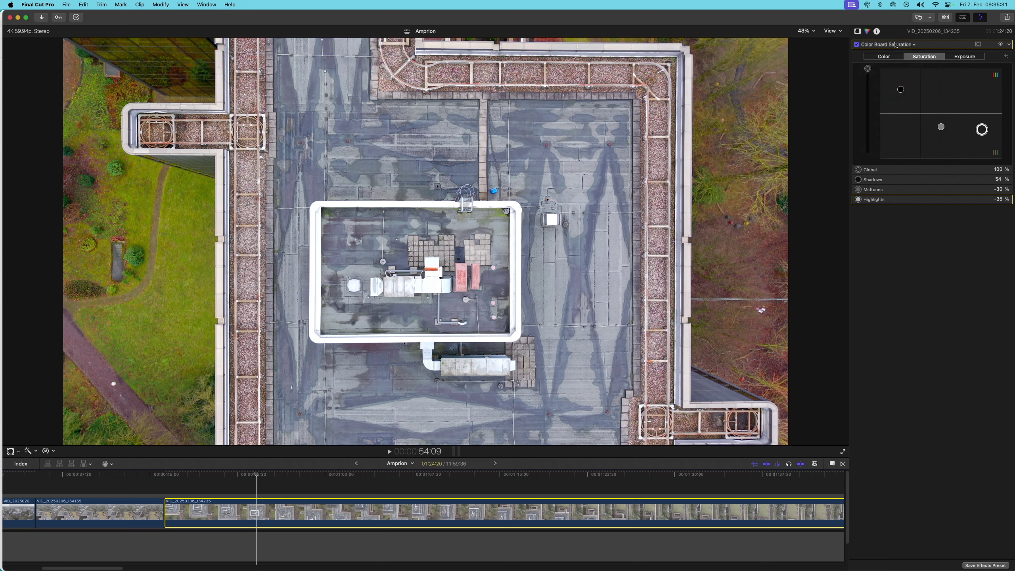
click(892, 44)
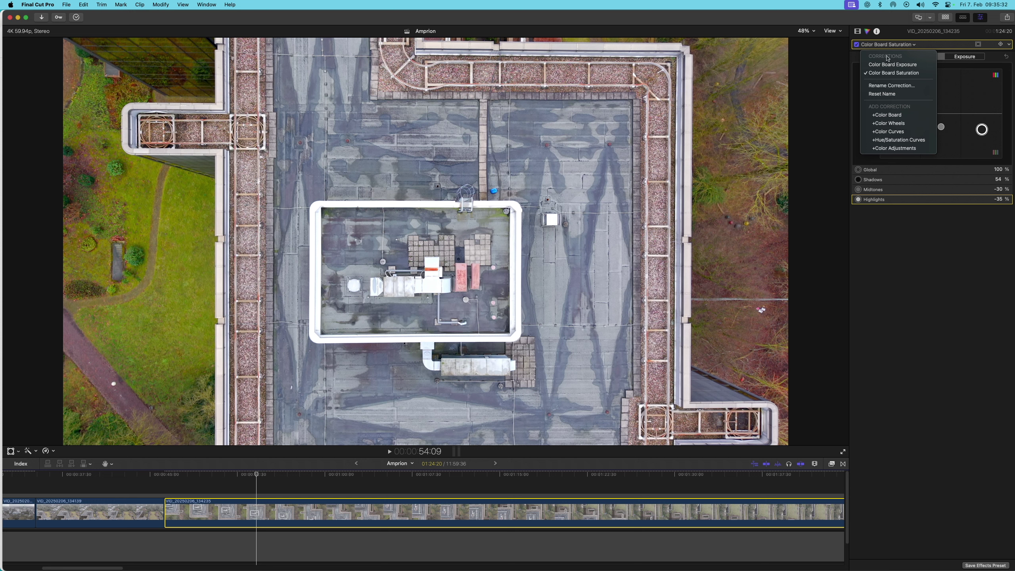
click(898, 115)
click(898, 46)
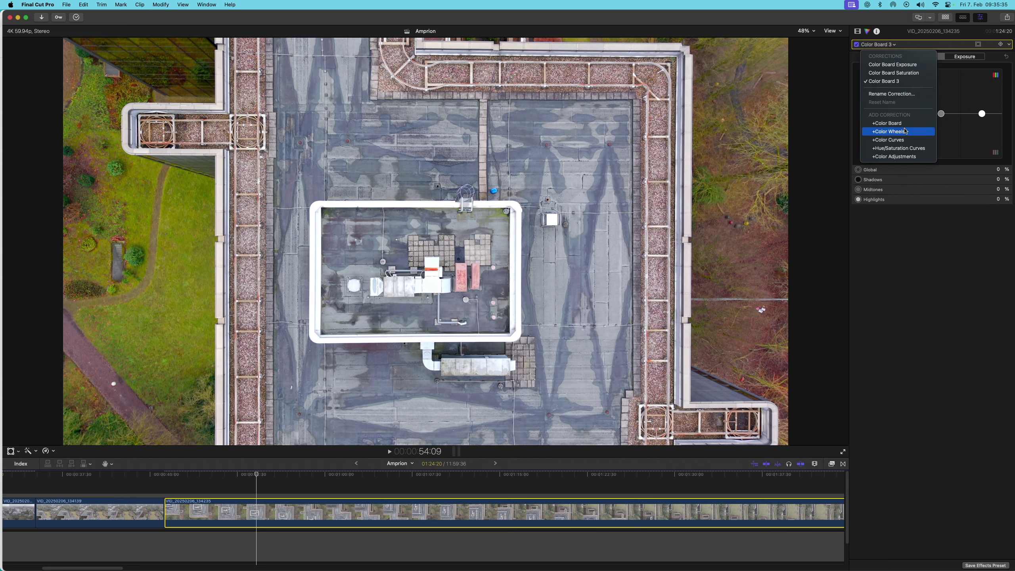
click(891, 93)
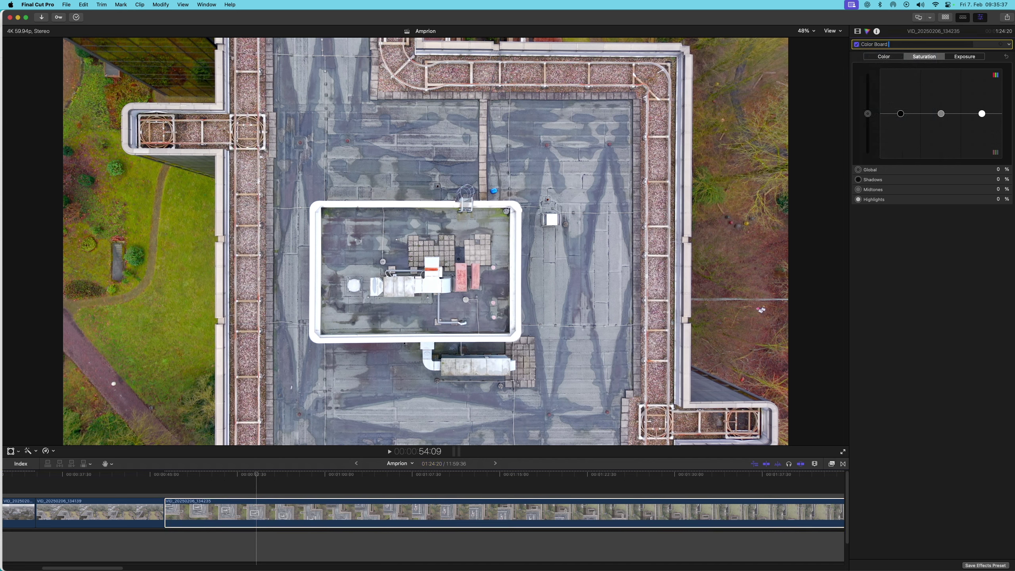
key(Return)
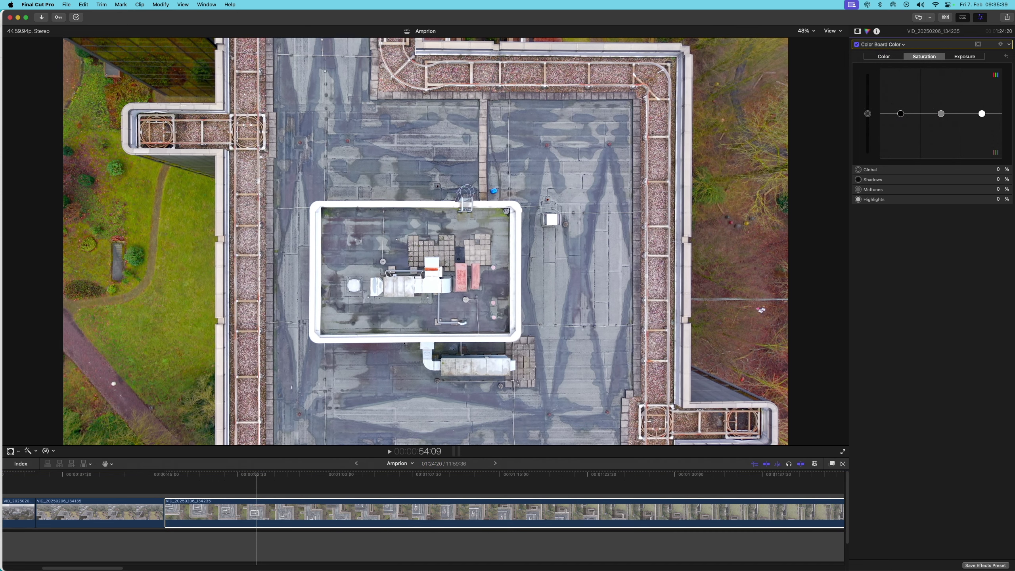
Step: Show the color controls and tune the Highlights tint at 250° to -16%, trying both positive and negative amounts of blue
click(899, 58)
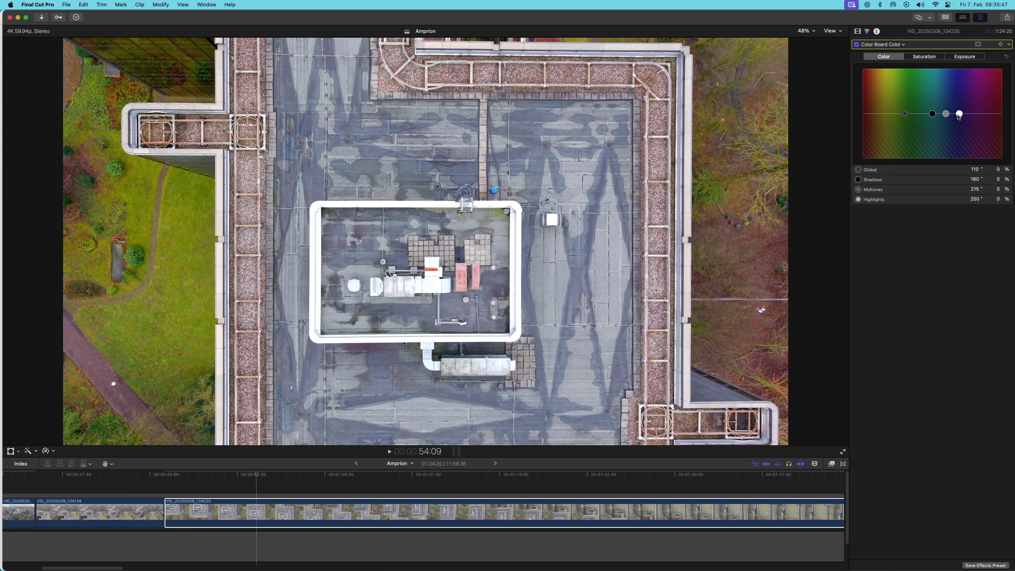
mouse_move(959, 114)
mouse_down()
mouse_move(958, 84)
mouse_move(959, 131)
mouse_move(958, 99)
mouse_move(954, 121)
mouse_up()
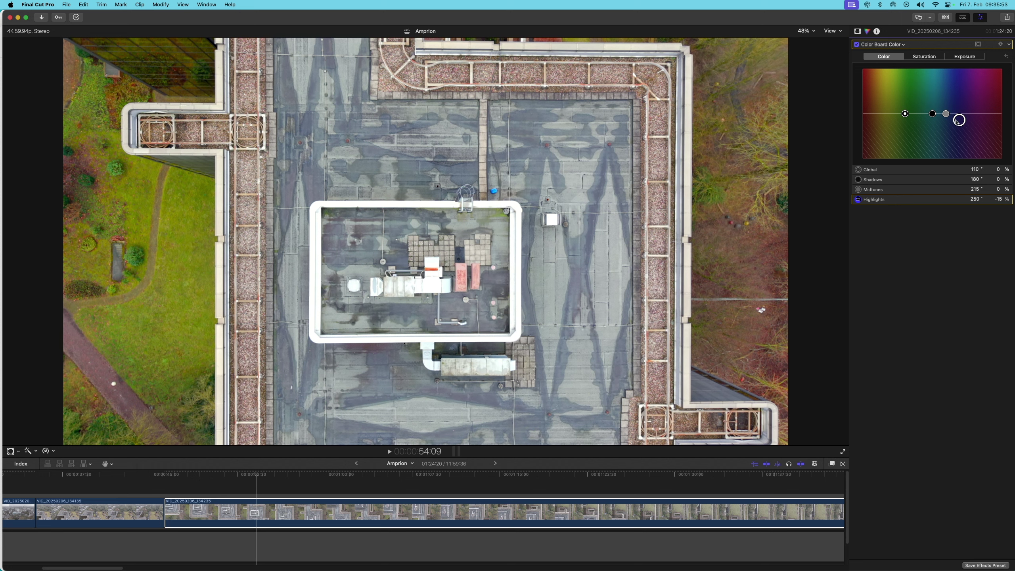
drag(959, 125, 960, 116)
mouse_move(961, 107)
mouse_down()
mouse_move(962, 76)
mouse_move(959, 158)
mouse_move(960, 125)
mouse_up()
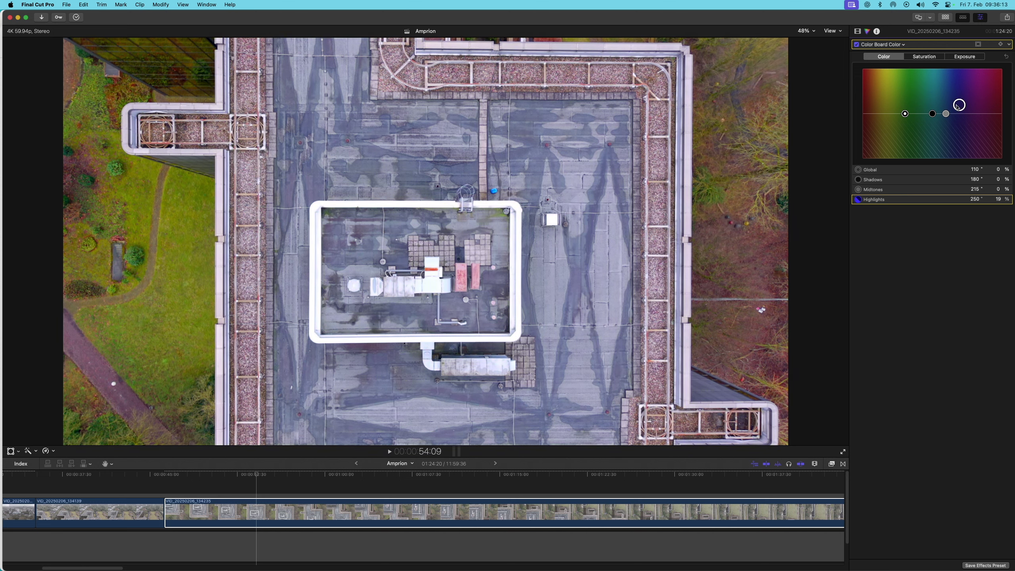
drag(959, 105, 960, 128)
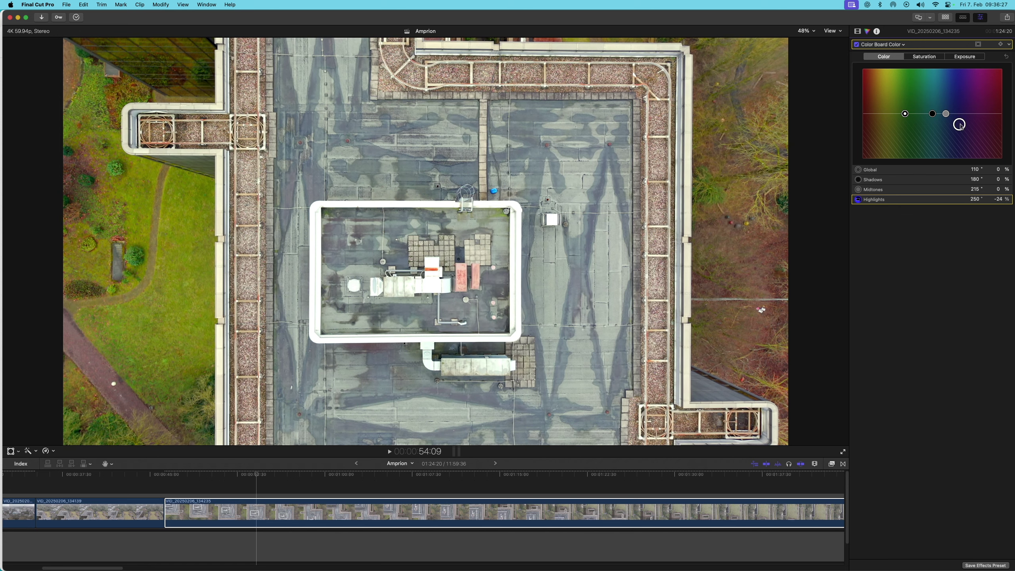
drag(960, 124, 959, 121)
Step: Set the color board's Shadows to 9° at -4%, Midtones to 32° at 1% and Highlights to 249° at -16%
drag(946, 113, 872, 123)
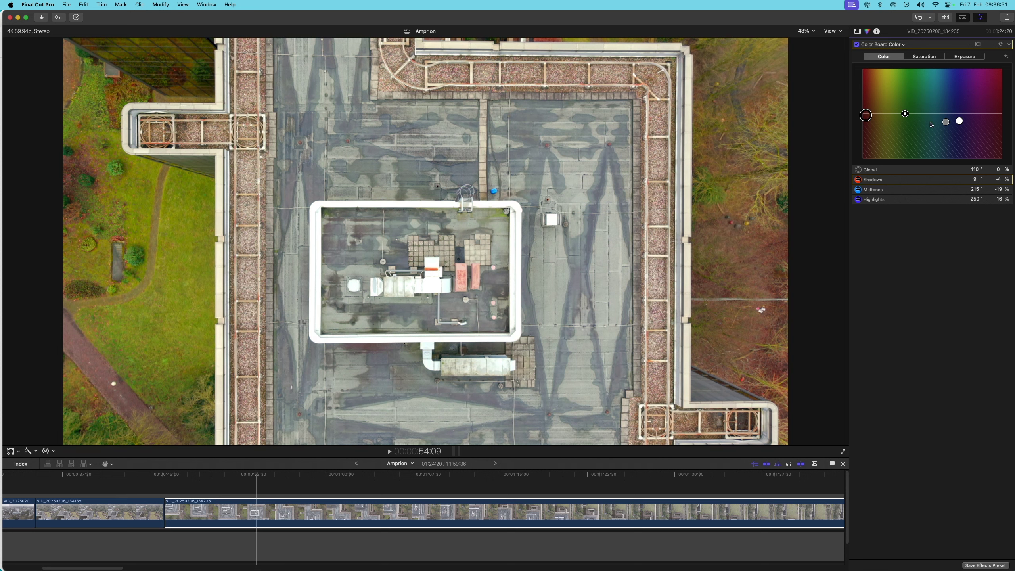
drag(946, 122, 873, 121)
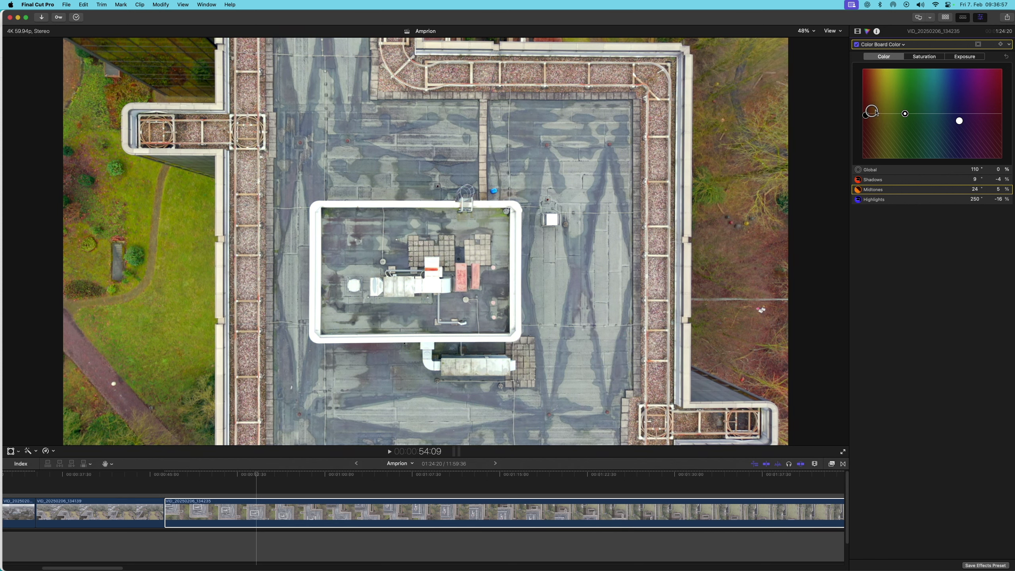
drag(878, 112, 881, 110)
drag(877, 111, 875, 113)
drag(959, 120, 959, 121)
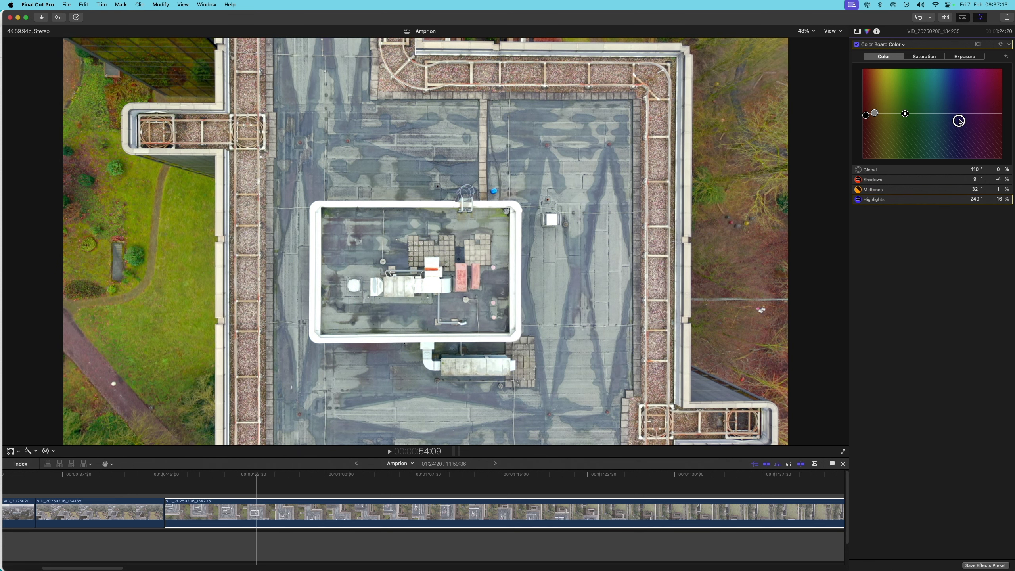
Step: Compare the picture with the color correction off and on, and review the clip at 1:18:11
click(856, 45)
click(856, 45)
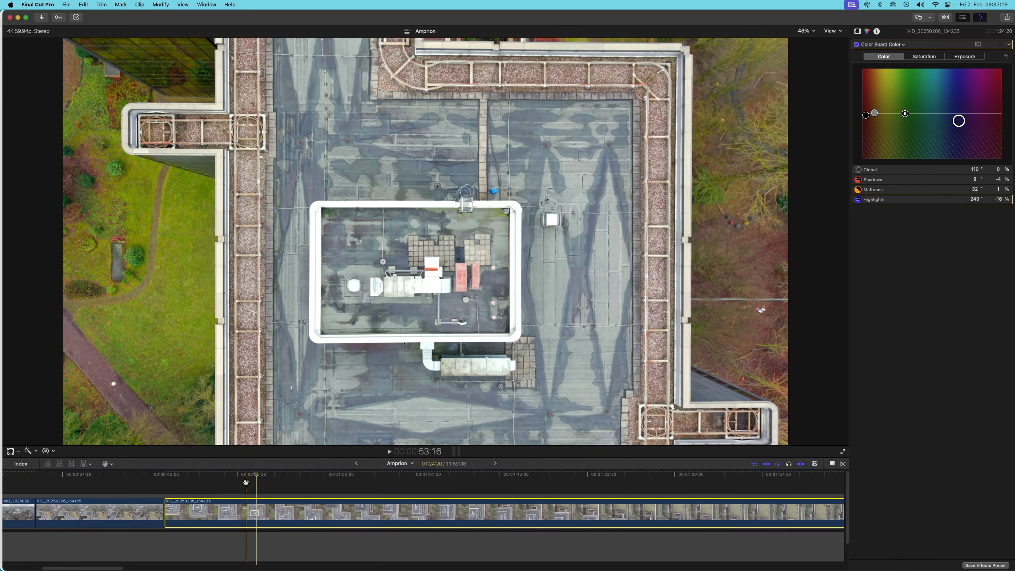
drag(256, 475, 537, 476)
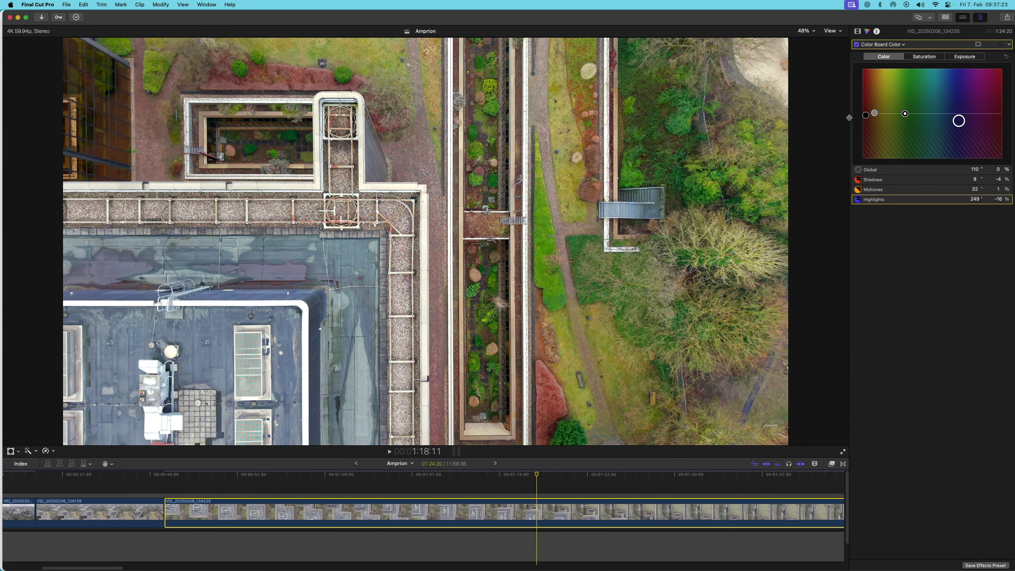
Step: Add a Color Wheels correction and set its Temperature to 5366 while viewing the clip at 1:07:35
click(904, 45)
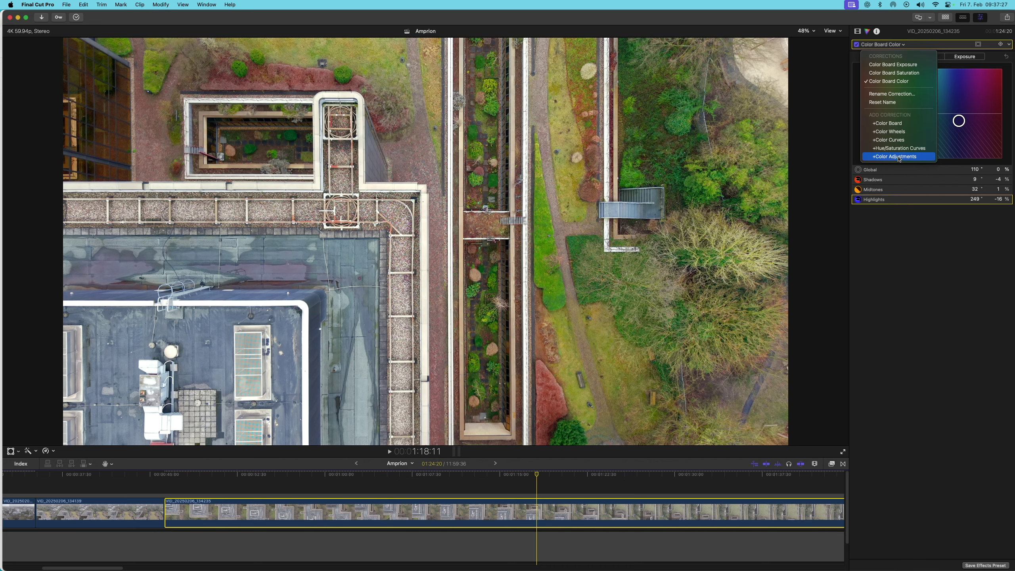
click(889, 131)
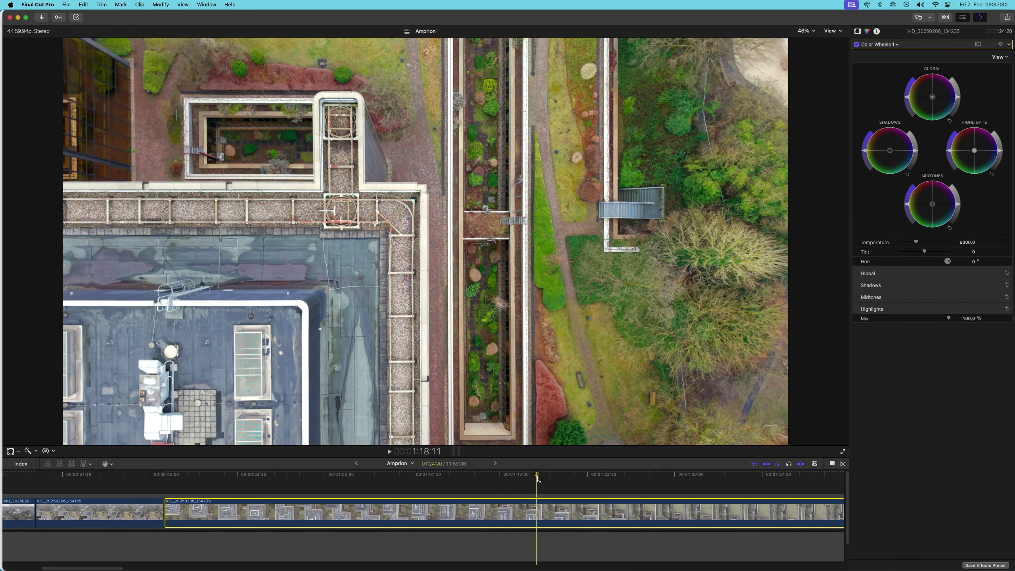
drag(436, 475, 412, 475)
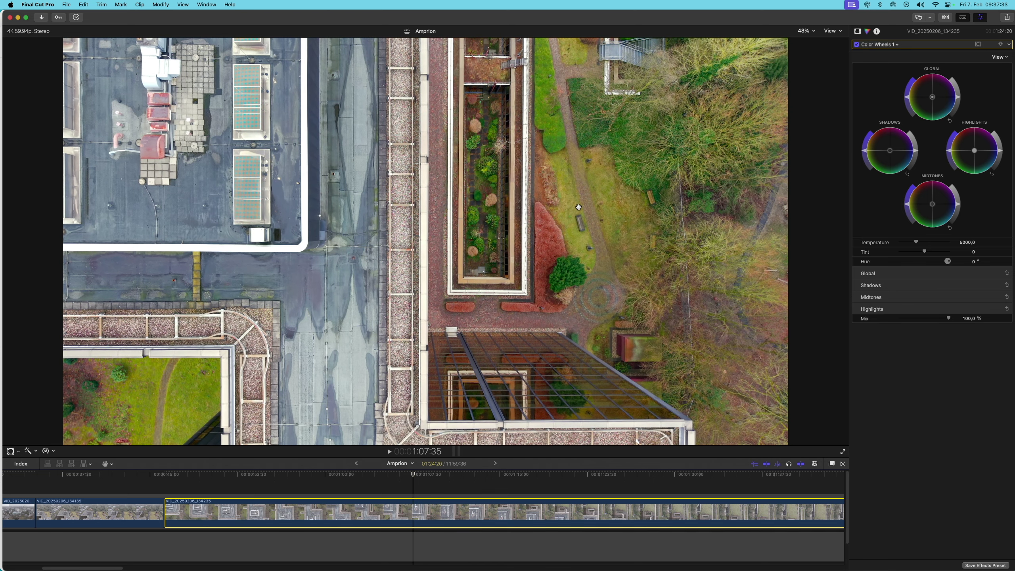
mouse_move(916, 242)
mouse_down()
mouse_move(891, 243)
mouse_move(947, 244)
mouse_move(879, 245)
mouse_move(934, 249)
mouse_up()
drag(913, 248, 919, 248)
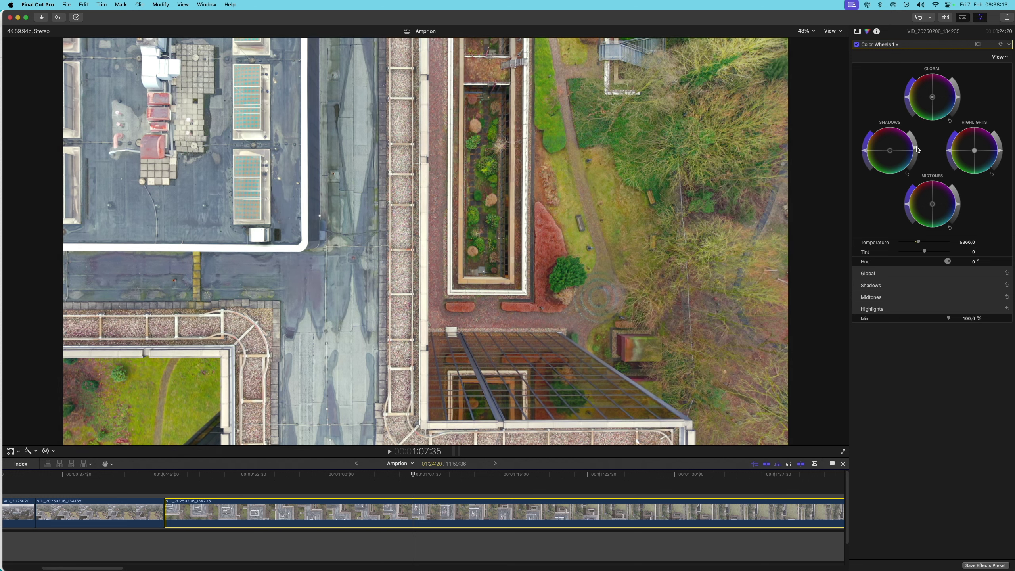
Step: Fine-tune the brightness of the Shadows and Highlights color wheels, and review the clip up to 1:25:03
click(916, 151)
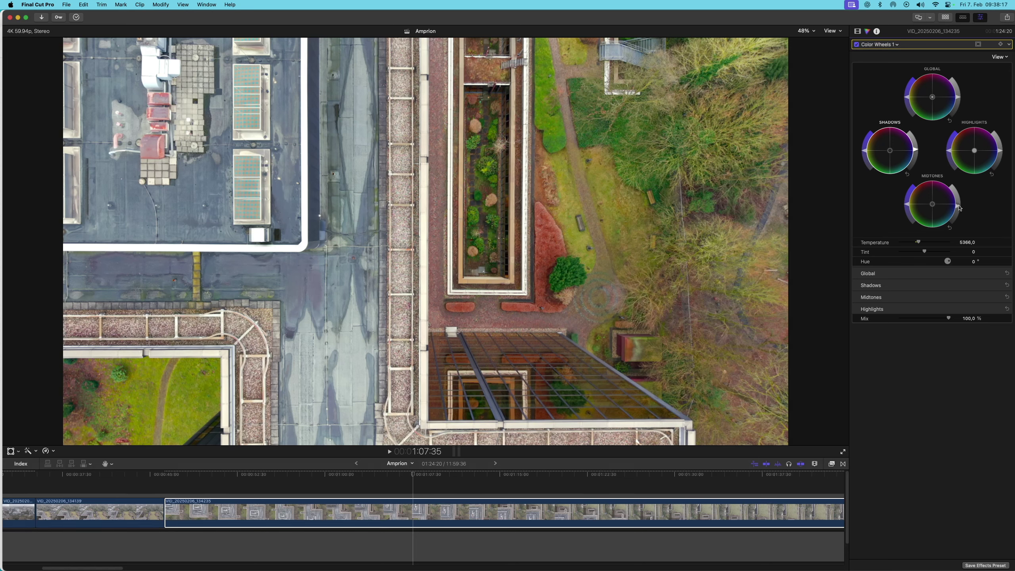
click(1000, 151)
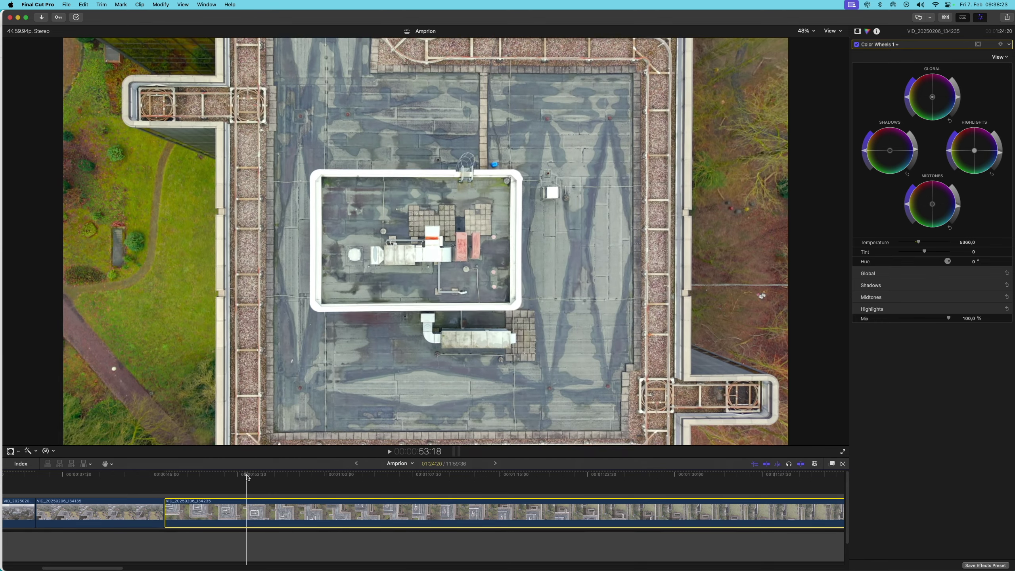
click(475, 478)
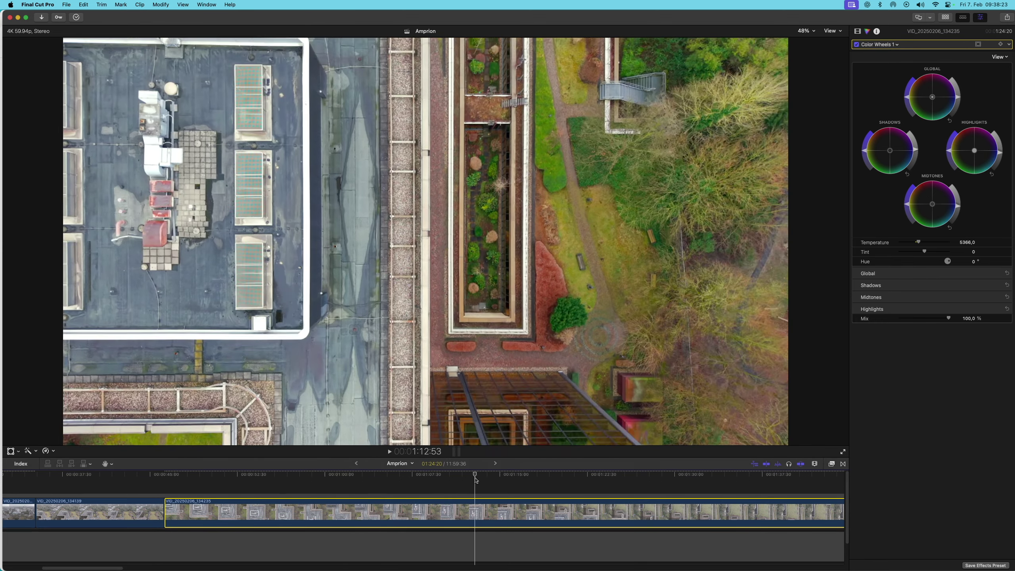
drag(475, 478, 616, 478)
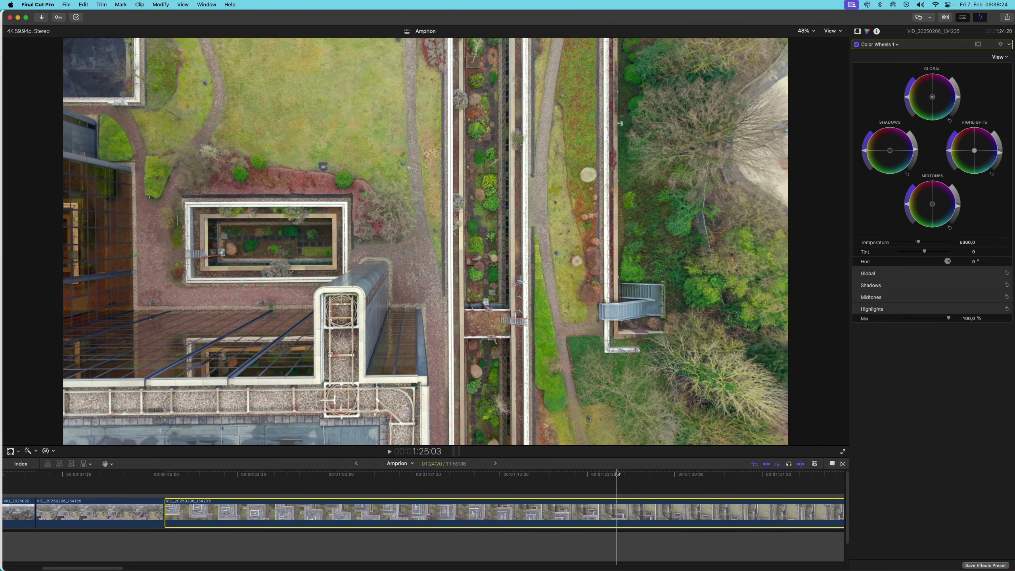
Step: Add a Color Adjustments correction and set its Black Point to -24 while viewing the clip at 1:18:54
click(878, 45)
click(873, 165)
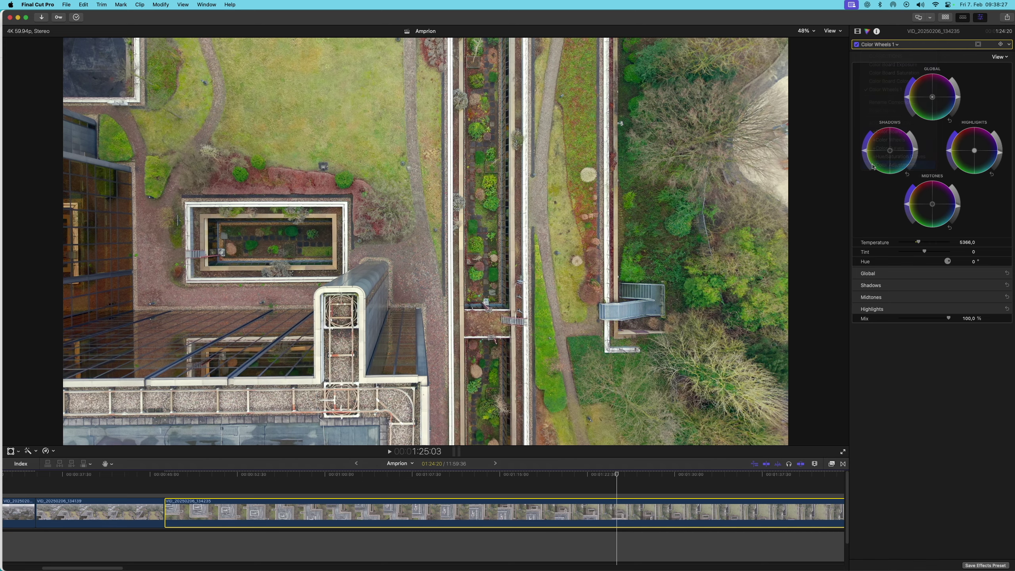
drag(618, 478, 546, 479)
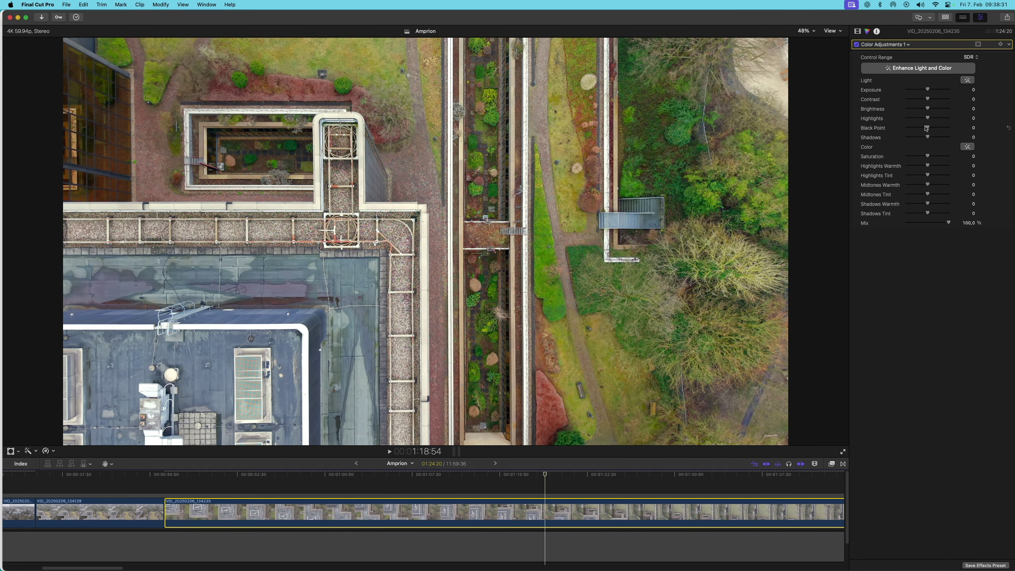
mouse_move(928, 127)
mouse_down()
mouse_move(915, 127)
mouse_move(962, 133)
mouse_move(925, 129)
mouse_up()
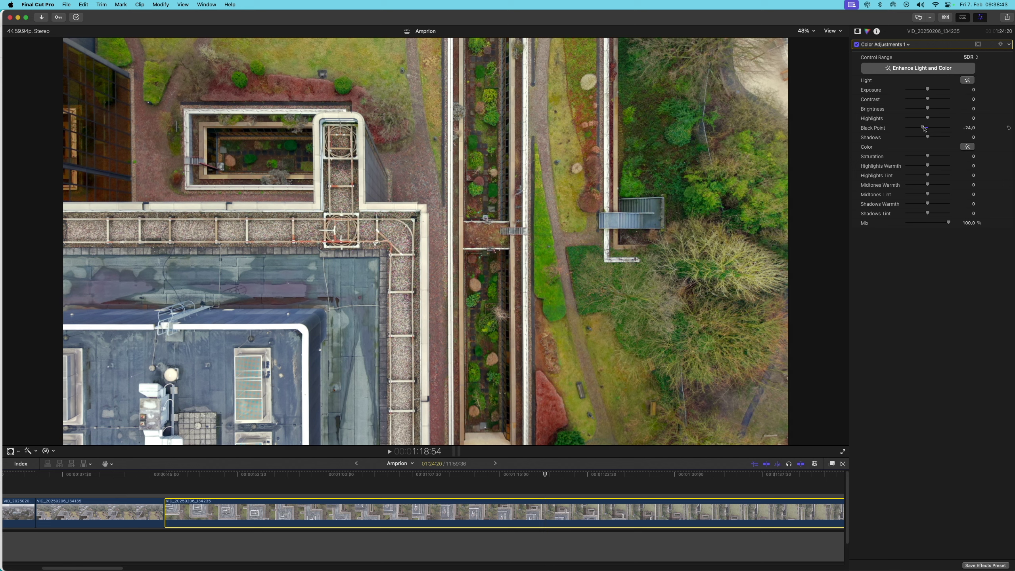
Step: Set the Color Adjustments Black Point to -30 and Highlights to 35, resetting Contrast and Exposure to their defaults
mouse_move(927, 129)
mouse_down()
mouse_move(951, 119)
mouse_move(928, 120)
mouse_up()
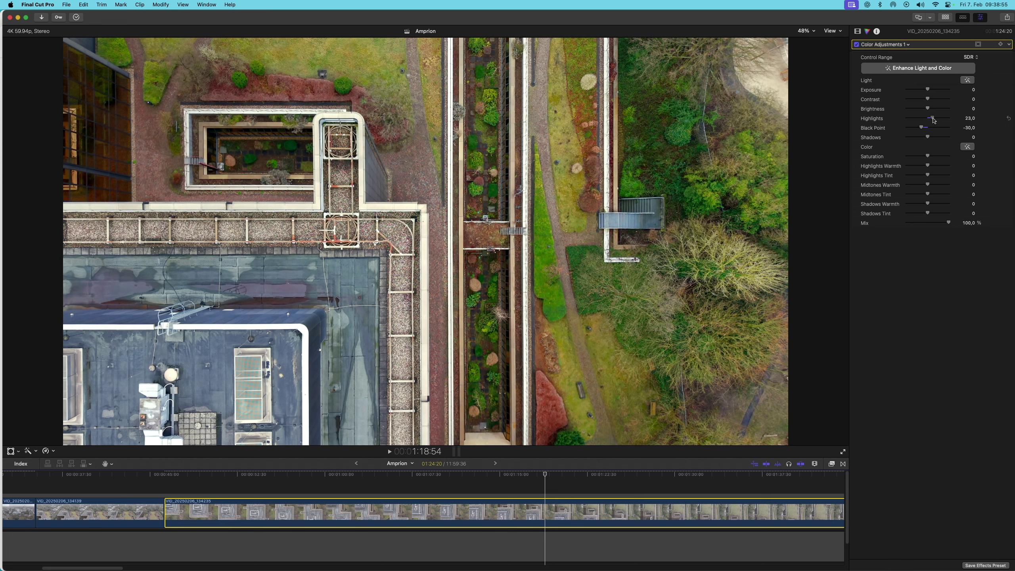
drag(933, 120, 928, 91)
click(1009, 99)
click(1009, 90)
Step: Set the Color Adjustments Saturation to 16 and Highlights Warmth to 2
mouse_move(928, 158)
mouse_down()
mouse_move(913, 157)
mouse_move(934, 156)
mouse_up()
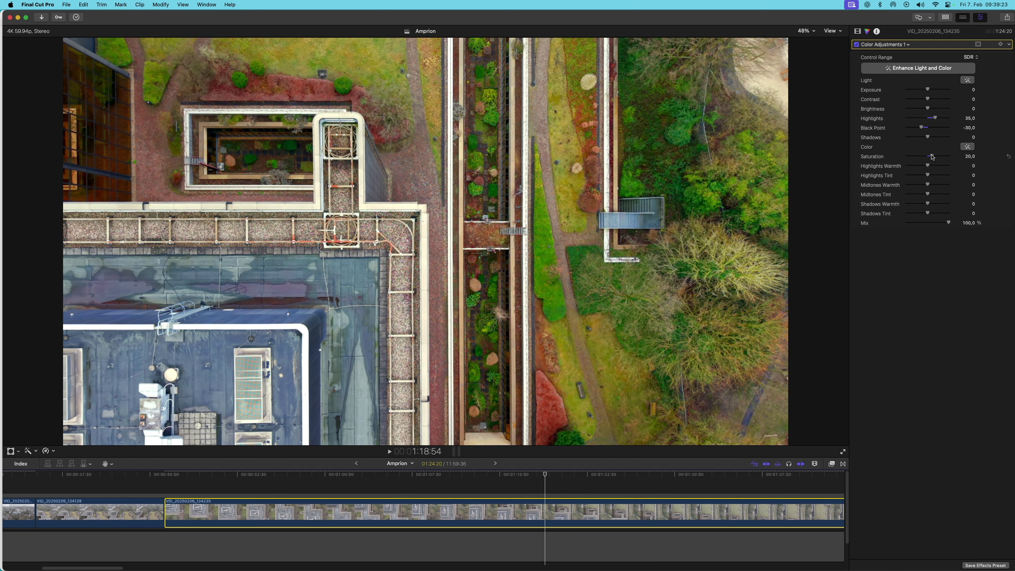
drag(930, 156, 931, 157)
drag(939, 166, 926, 166)
drag(929, 166, 928, 166)
mouse_move(930, 169)
mouse_down()
mouse_move(948, 168)
mouse_move(930, 166)
mouse_up()
Step: Set Shadows Warmth to 14 and Shadows Tint to 13, resetting Midtones Tint after trying it at 63
drag(927, 185, 937, 215)
drag(932, 216, 942, 196)
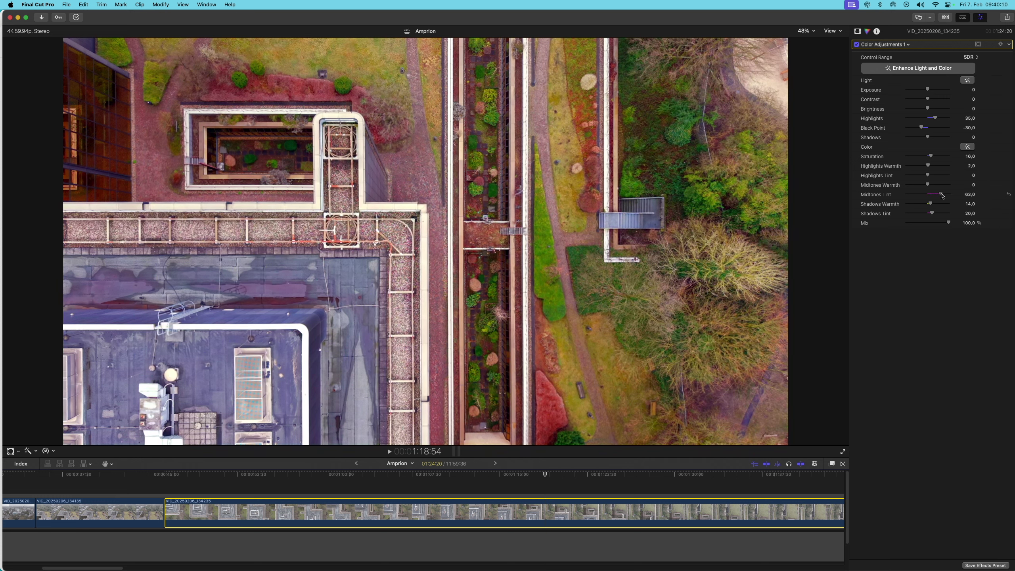
click(1009, 195)
mouse_move(932, 214)
mouse_down()
mouse_move(921, 215)
mouse_move(930, 217)
mouse_up()
Step: Try Highlights Tint at 39 and -25, and reset it to its default
drag(928, 176, 935, 177)
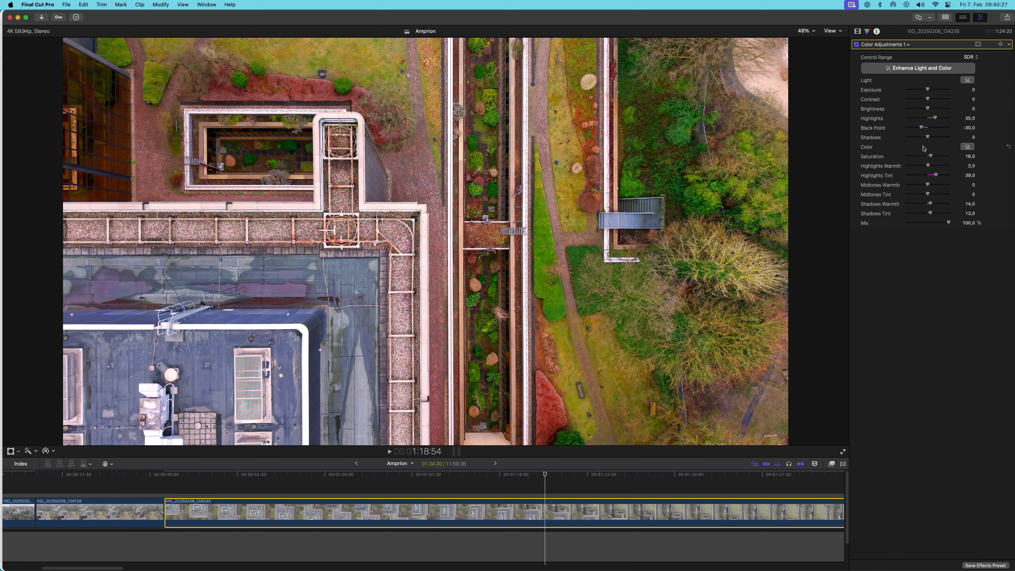
drag(935, 176, 923, 176)
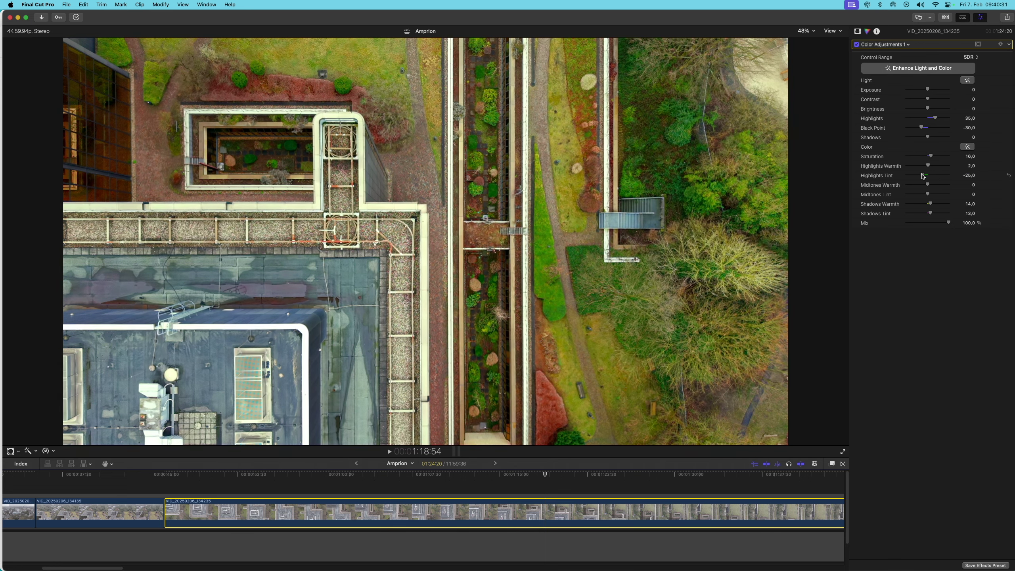
click(1004, 176)
Step: Play the graded clip from its beginning and review the color correction at full screen
key(slash)
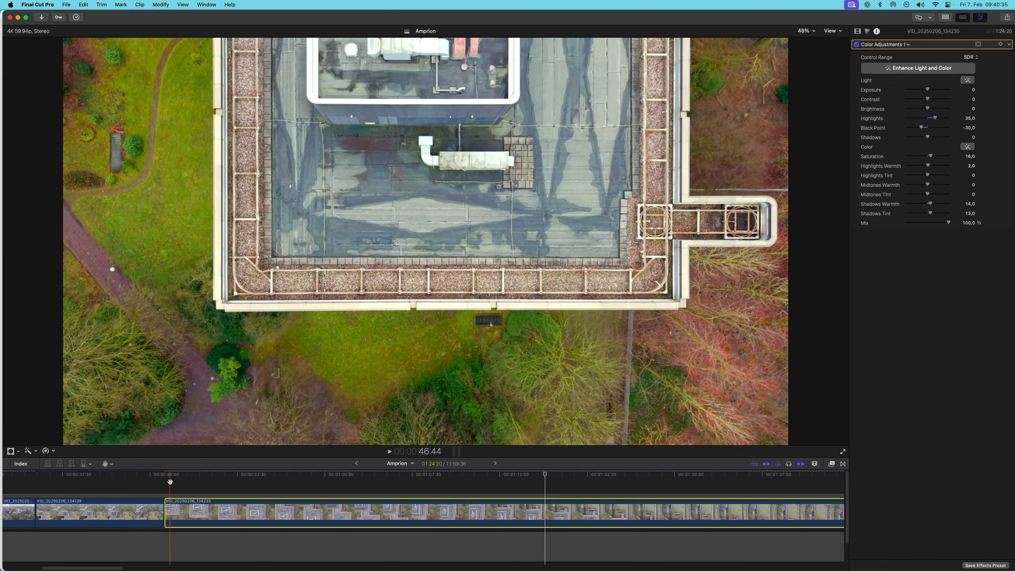
key(shift+super+f)
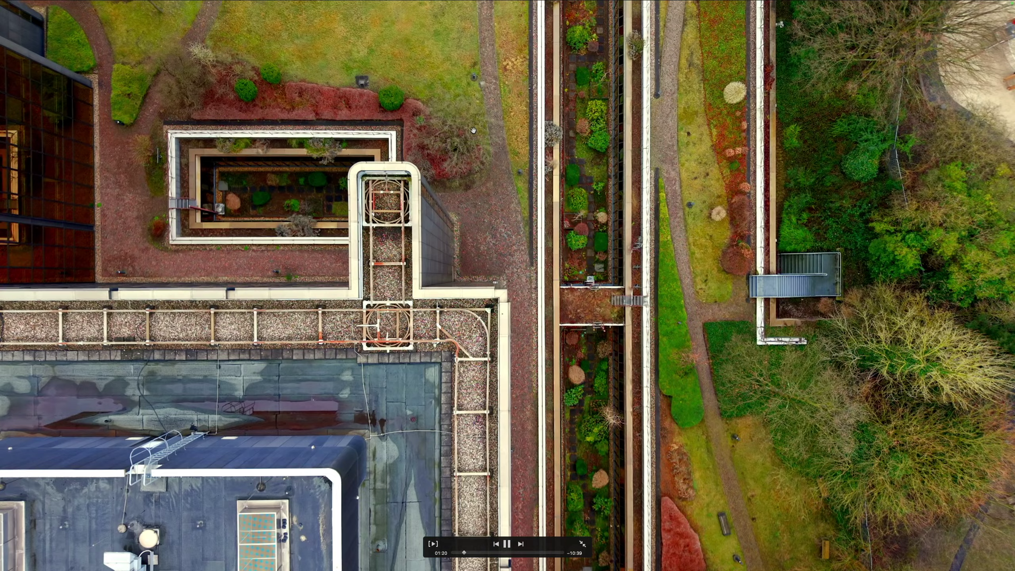
key(Escape)
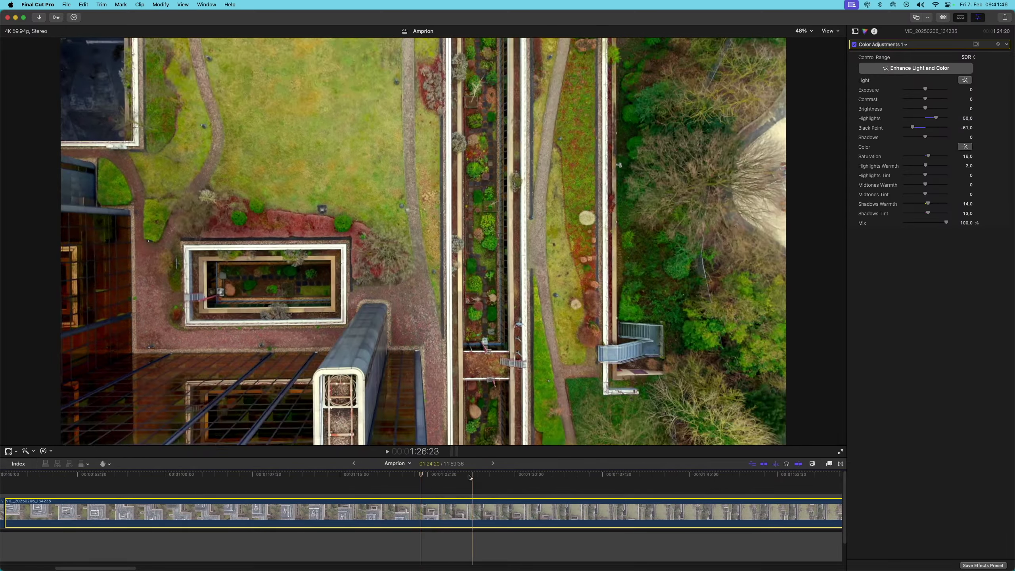
key(space)
Step: Paste the effects of VID_20250206_134235 (Color Board, Color Wheels and Color Adjustments) onto clip VID_20250206_134638, with keyframe timing set to Stretch to Fit
key(shift+z)
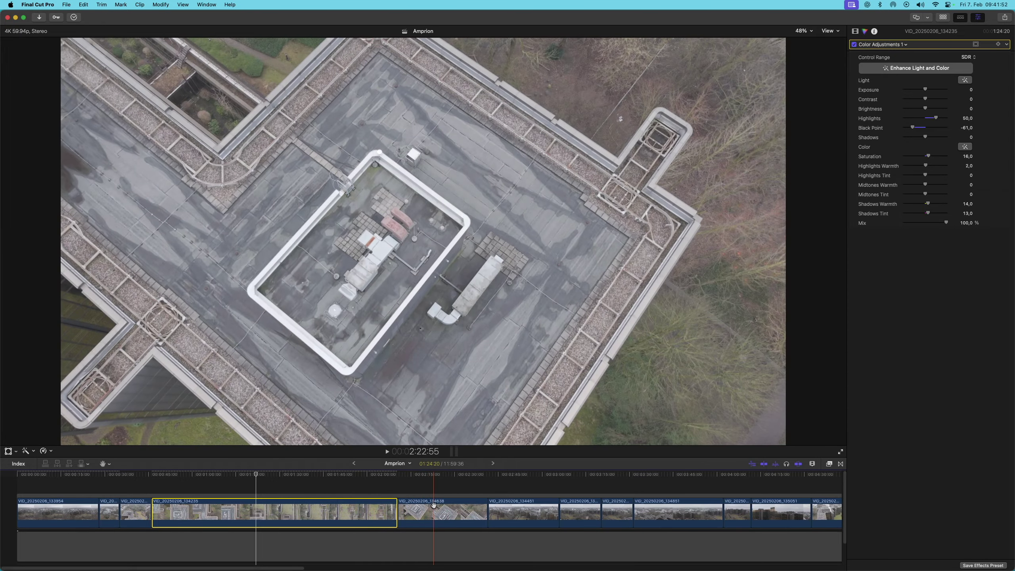
key(a)
click(438, 503)
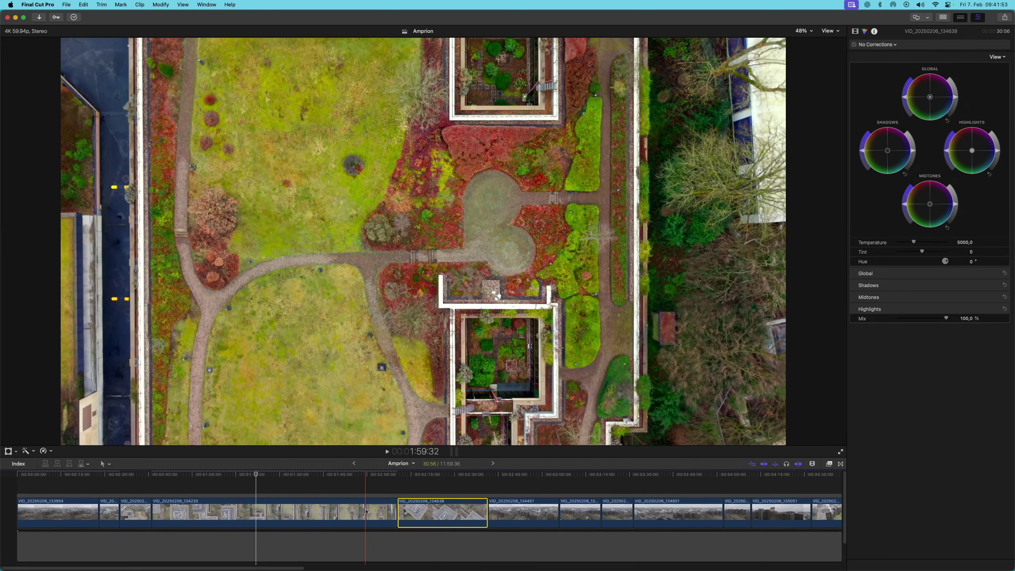
click(365, 511)
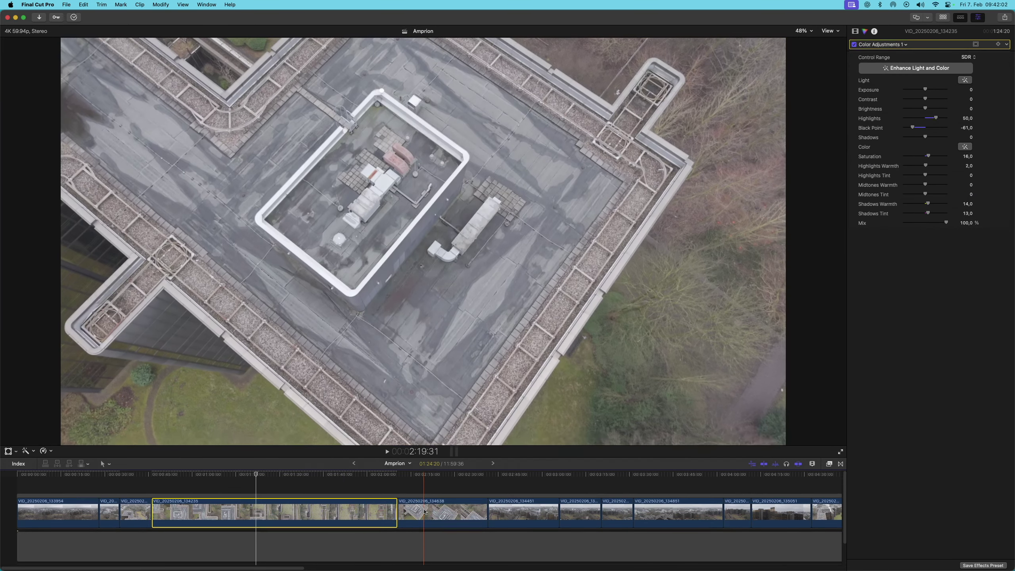
click(423, 511)
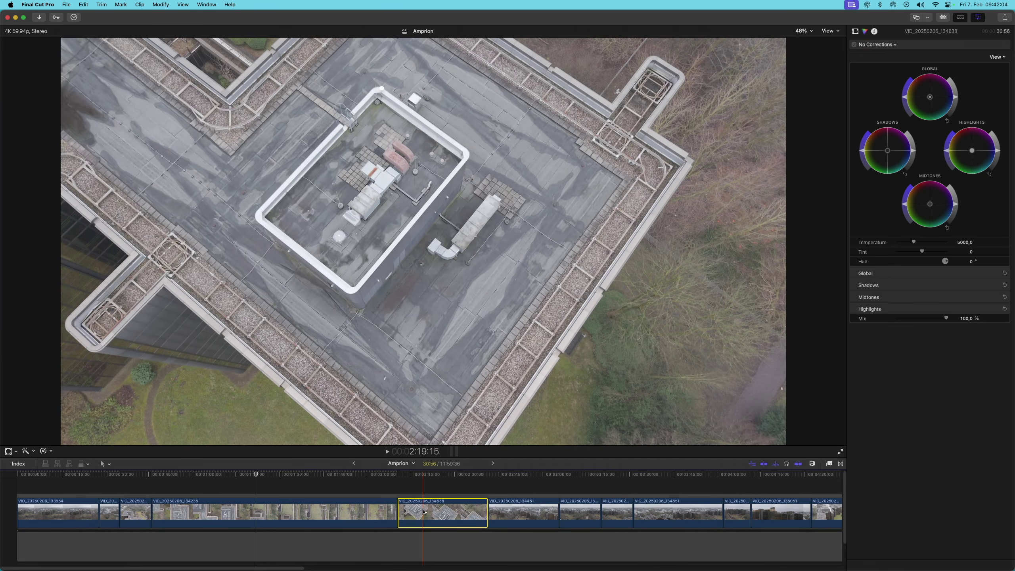
key(shift+super+v)
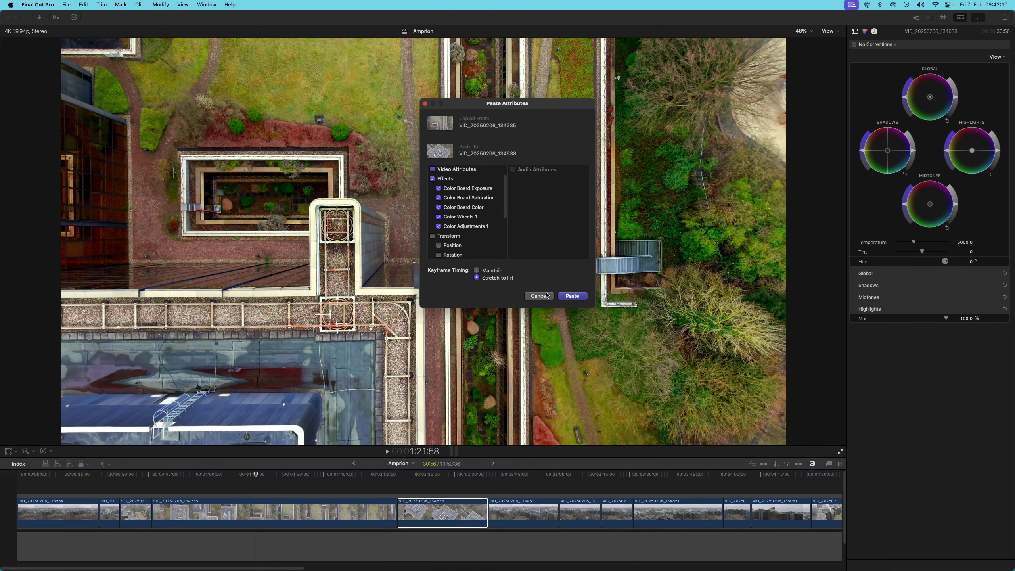
click(571, 297)
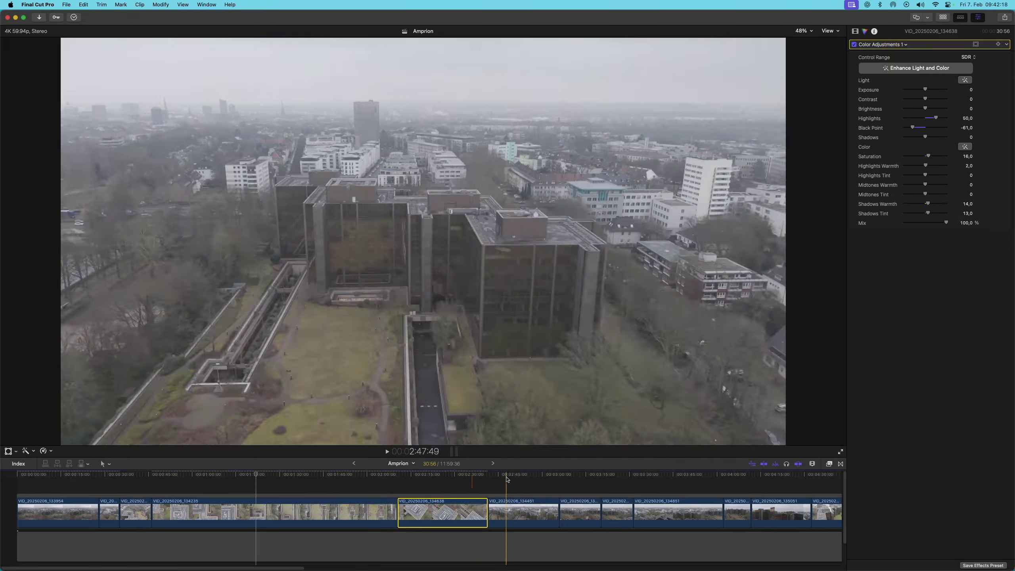
Step: Paste the same color effects onto clips VID_20250206_134451 and VID_20250206_134801
click(517, 509)
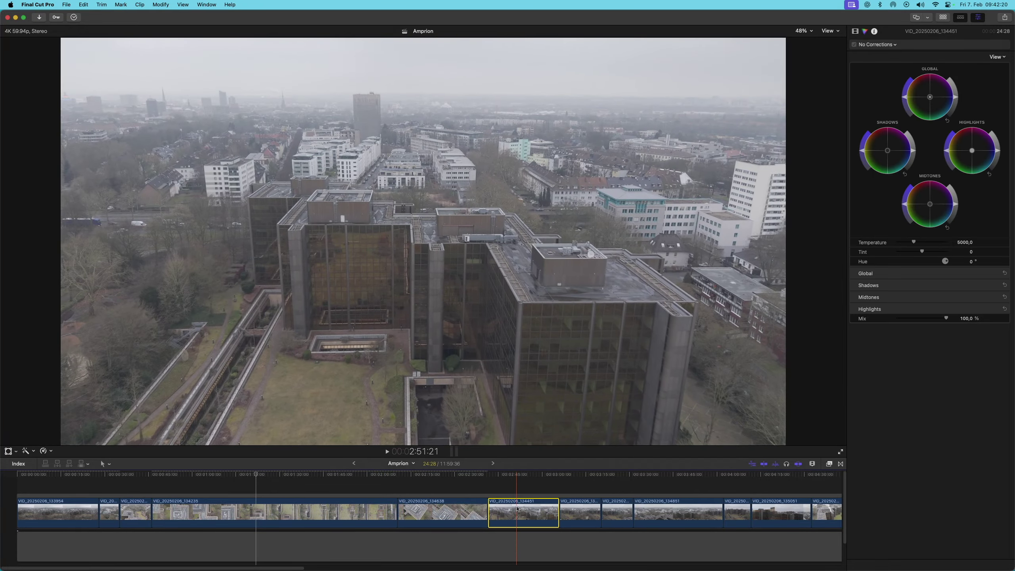
key(super+shift+v)
key(Return)
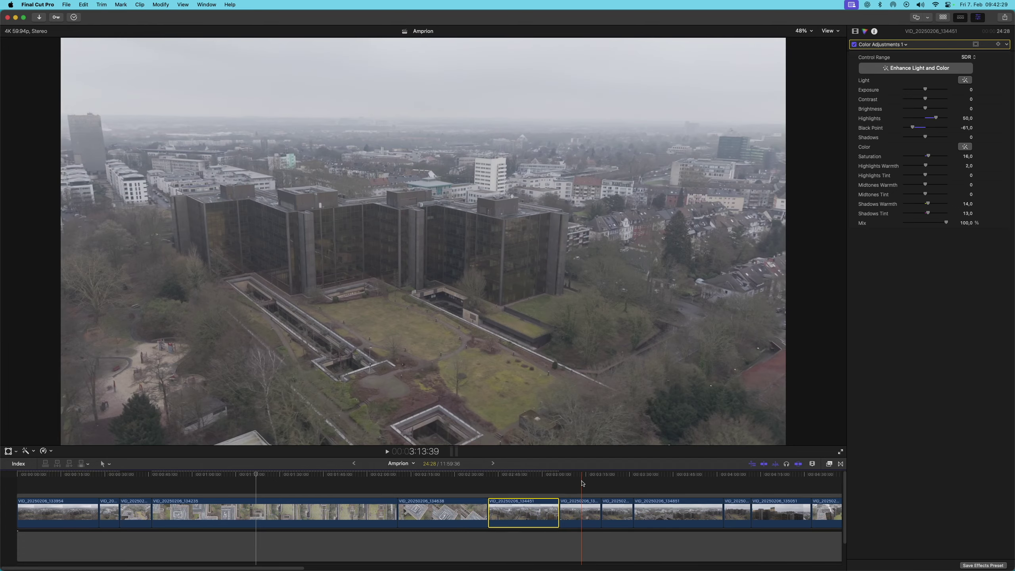
click(588, 509)
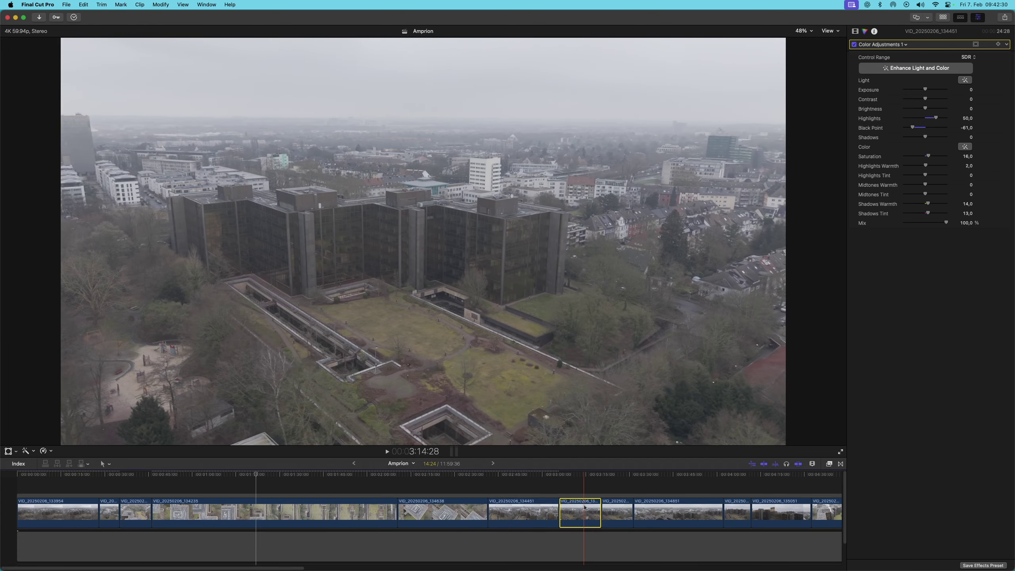
key(shift+super+v)
key(Return)
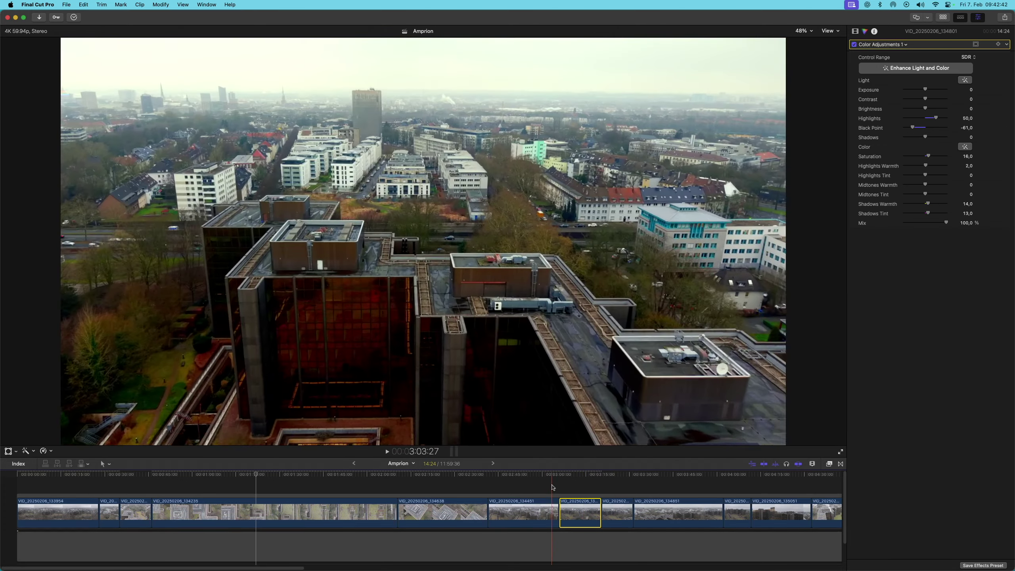
Step: Set the Black Point to -23 and Highlights to 25 for VID_20250206_134801 while viewing it at 3:13:15
click(580, 509)
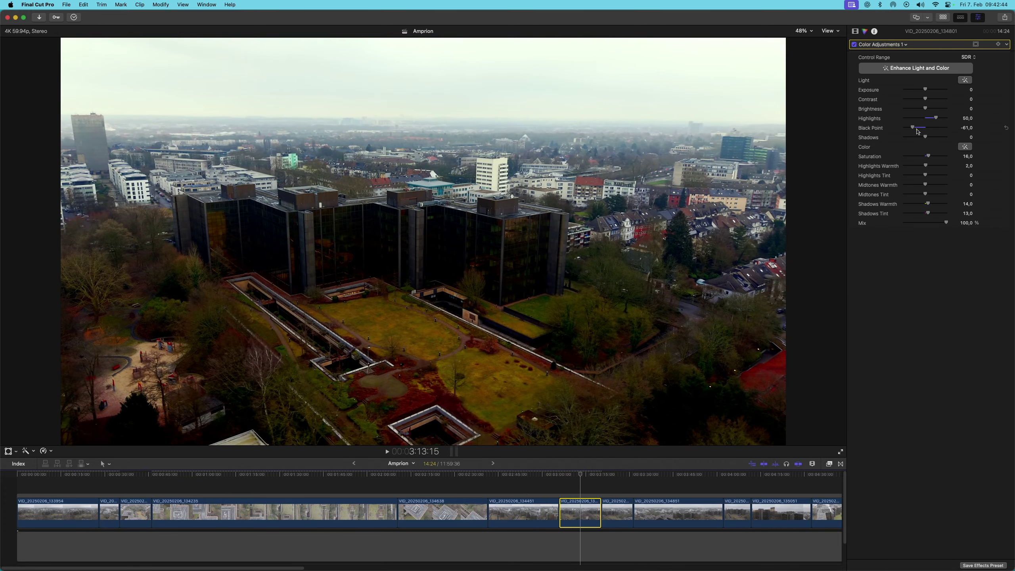
drag(916, 129, 922, 129)
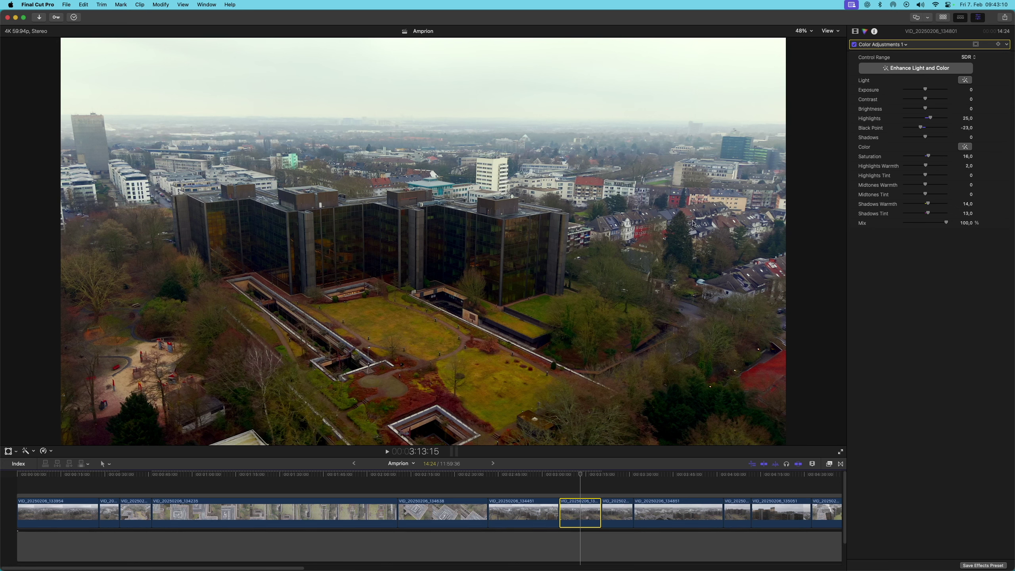
Step: Try the DJI Air 3 D-Log M to Rec.709 camera LUT on clip VID_20250206_135950 and return its Camera LUT to None
drag(586, 473, 616, 475)
click(617, 512)
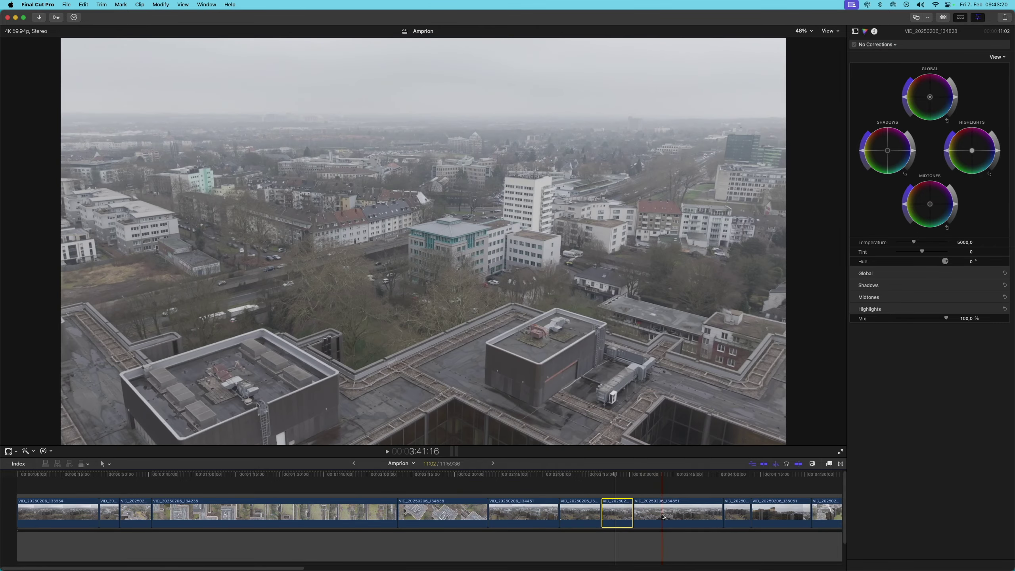
key(super+minus)
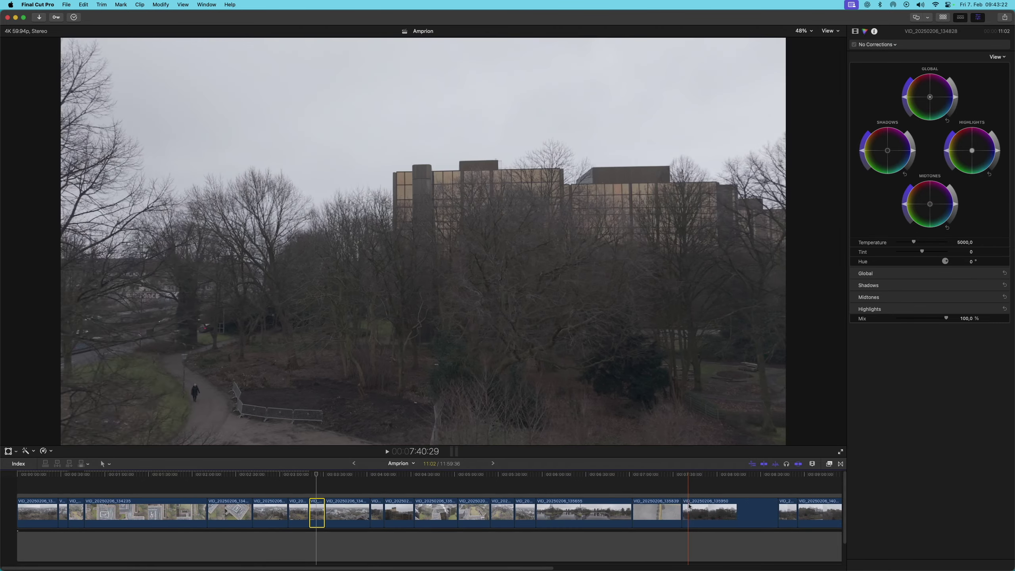
click(707, 509)
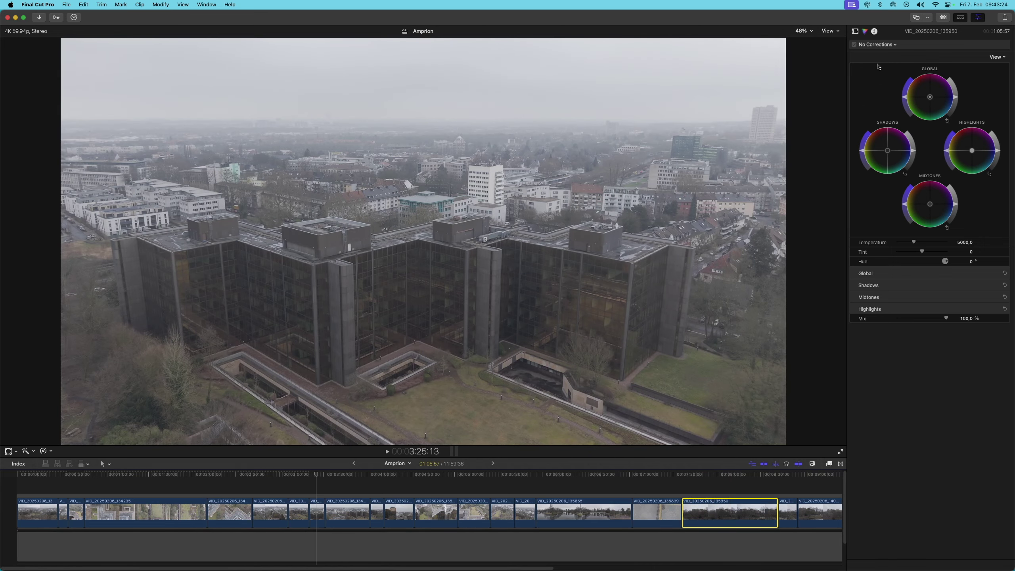
click(874, 32)
click(948, 208)
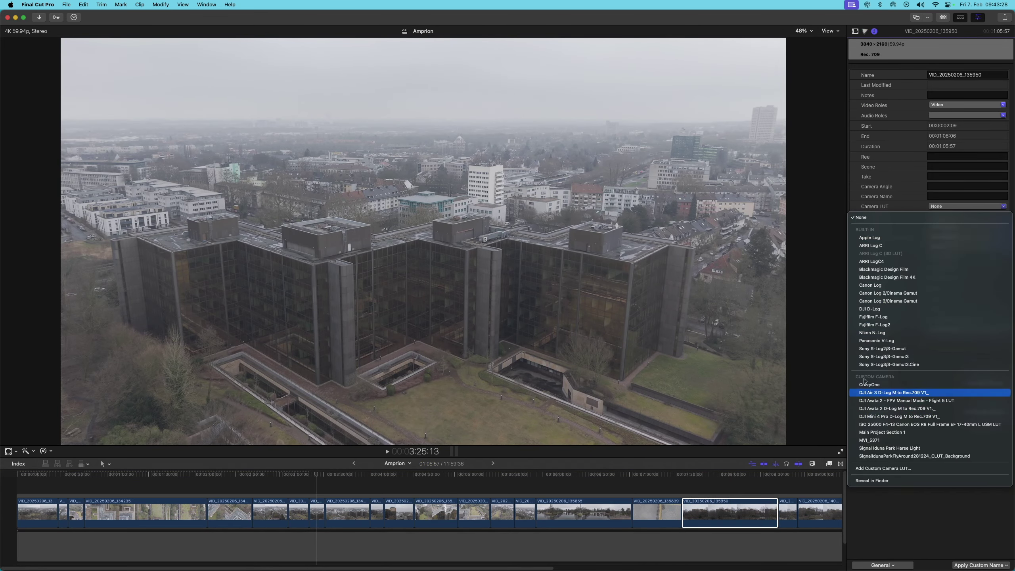
click(879, 392)
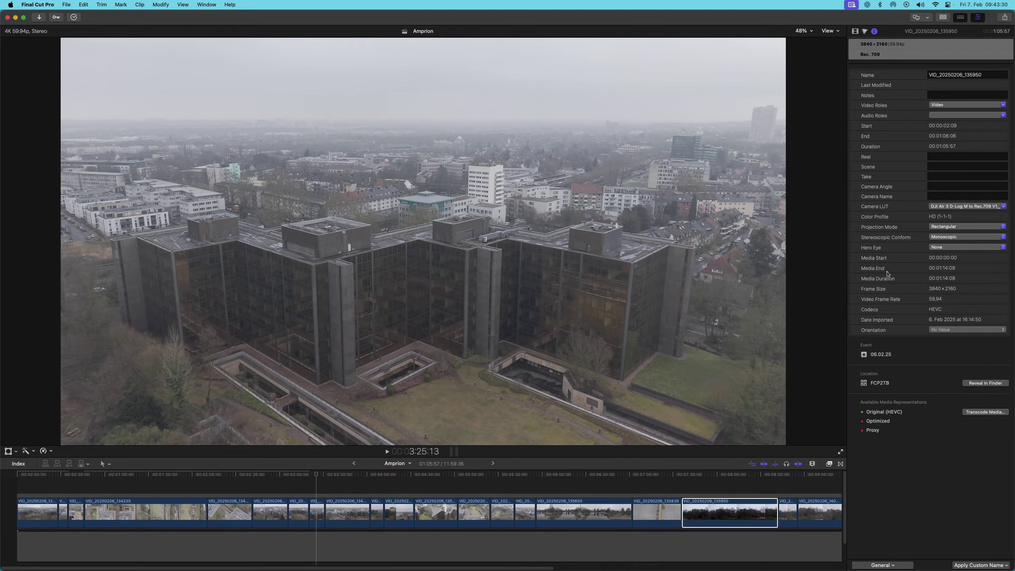
click(723, 502)
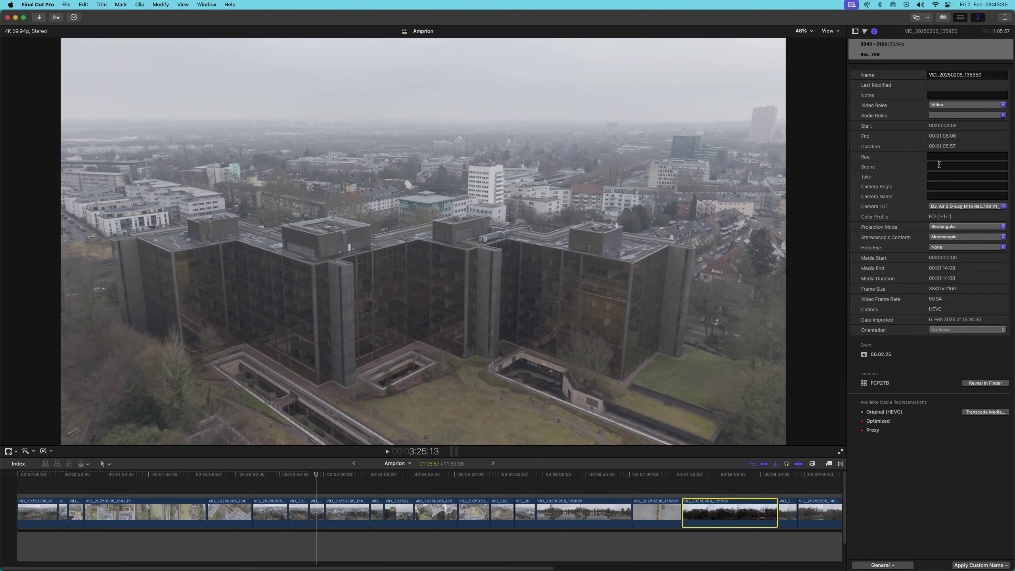
click(942, 206)
click(941, 215)
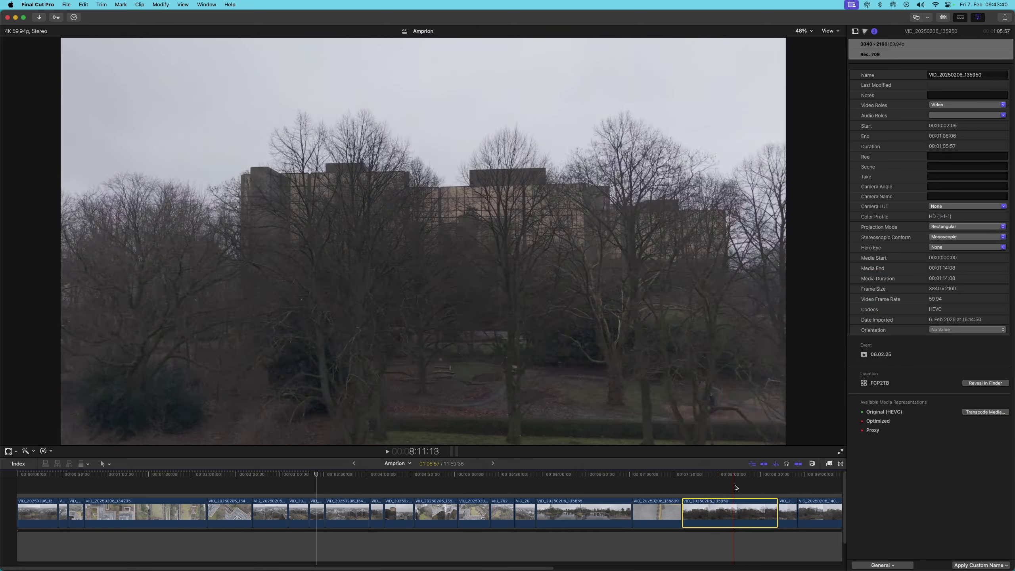
Step: Try the DJI Air 3 D-Log M to Rec.709 camera LUT on clip VID_20250206_140350 and return its Camera LUT to None
key(h)
drag(757, 487, 520, 487)
key(a)
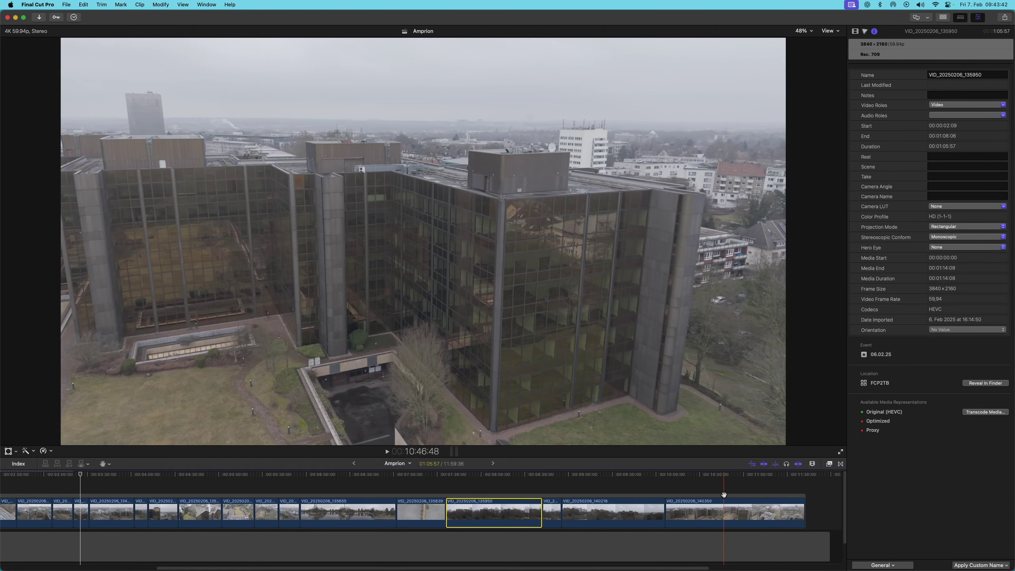
click(721, 503)
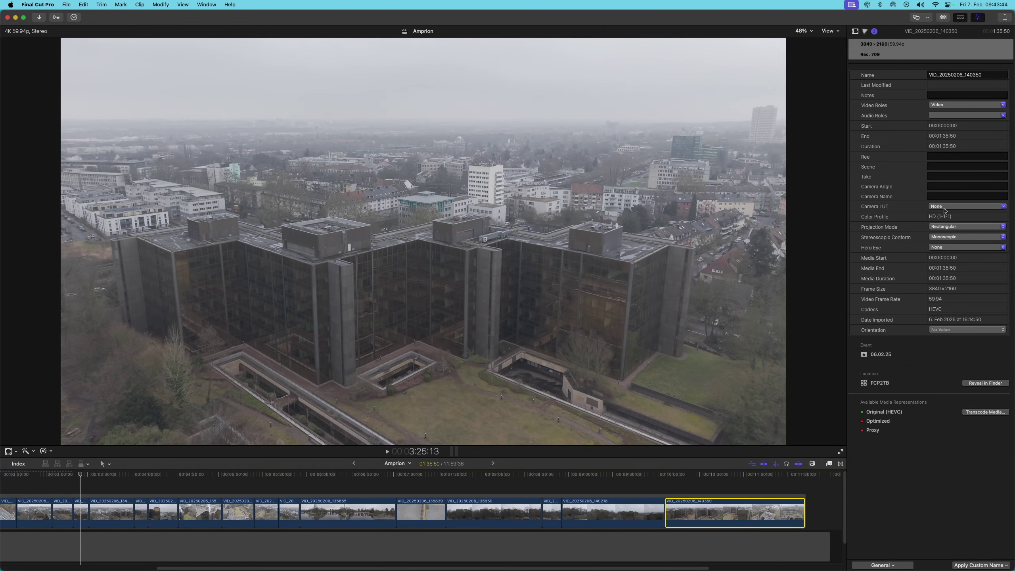
click(932, 205)
click(898, 393)
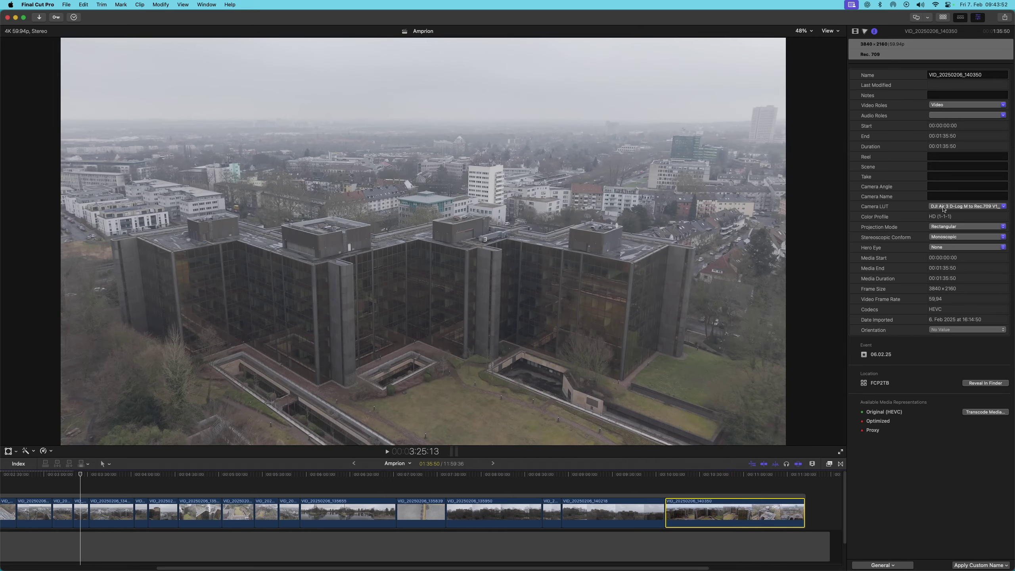
click(943, 206)
click(943, 219)
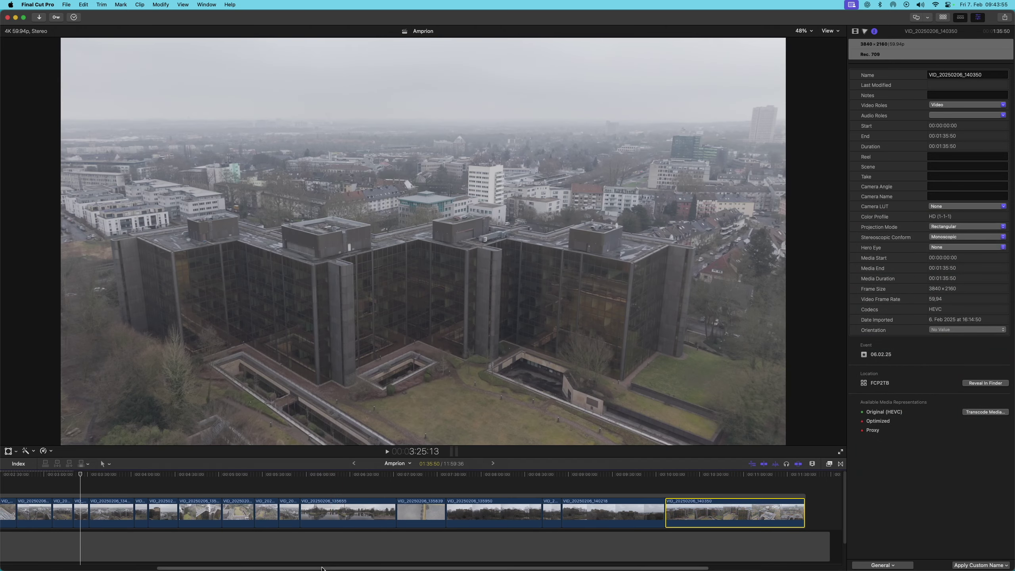
Step: Set the Global saturation of clip VID_20250206_134451 to 79% in its Color Board Saturation correction
drag(335, 568, 159, 569)
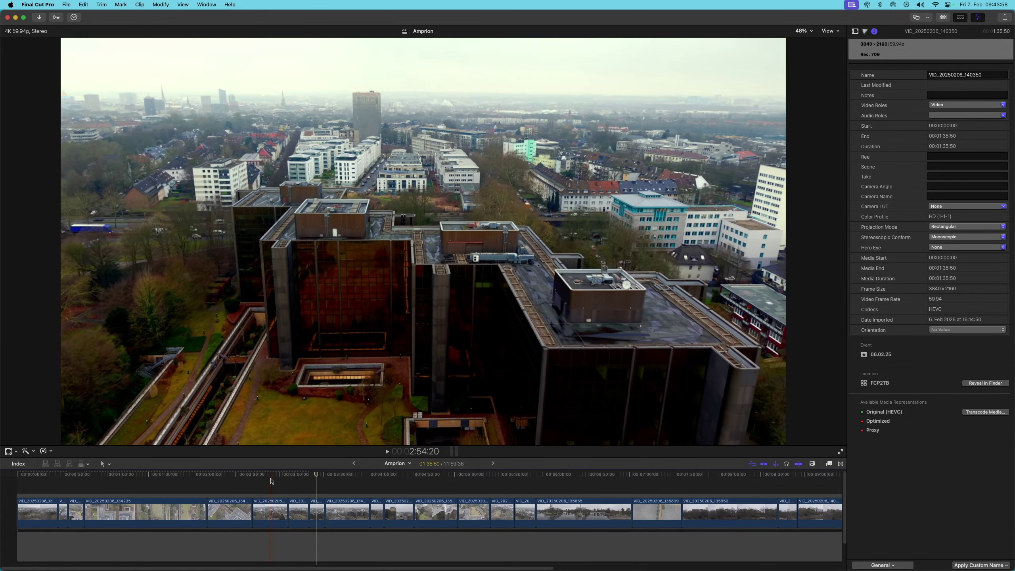
click(270, 512)
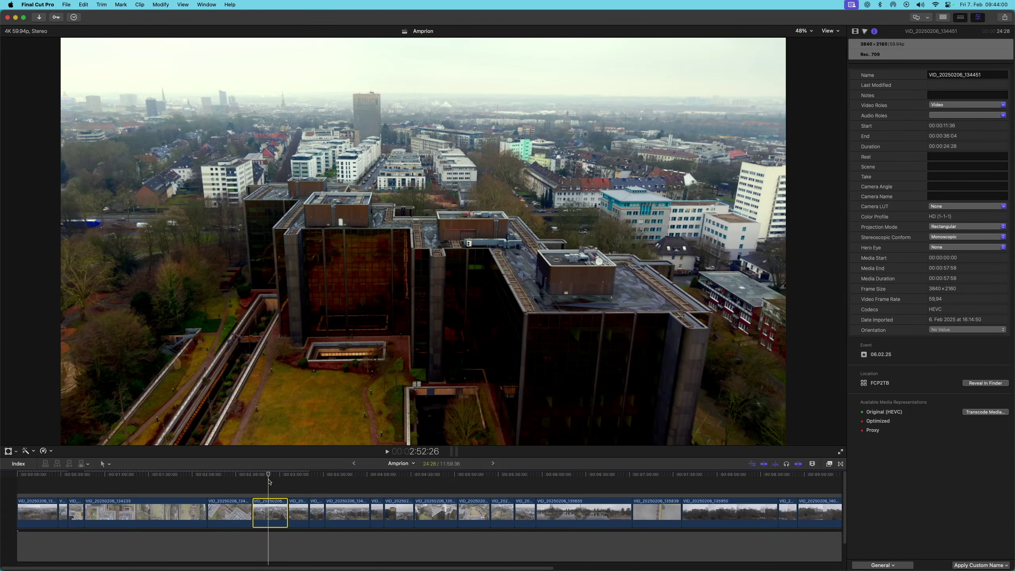
mouse_move(268, 480)
mouse_down()
mouse_move(235, 482)
mouse_move(266, 479)
mouse_up()
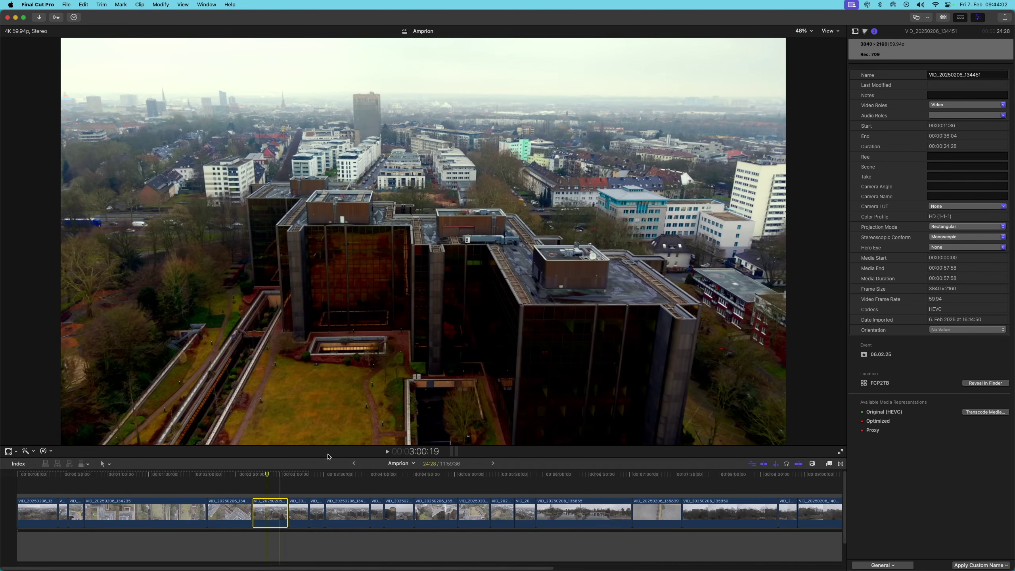
click(865, 32)
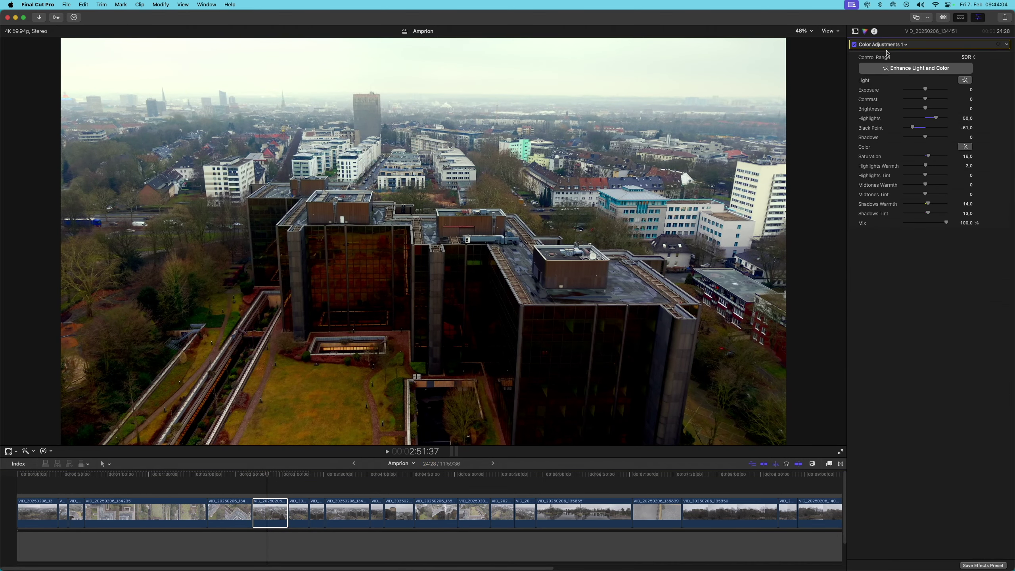
click(888, 45)
click(904, 73)
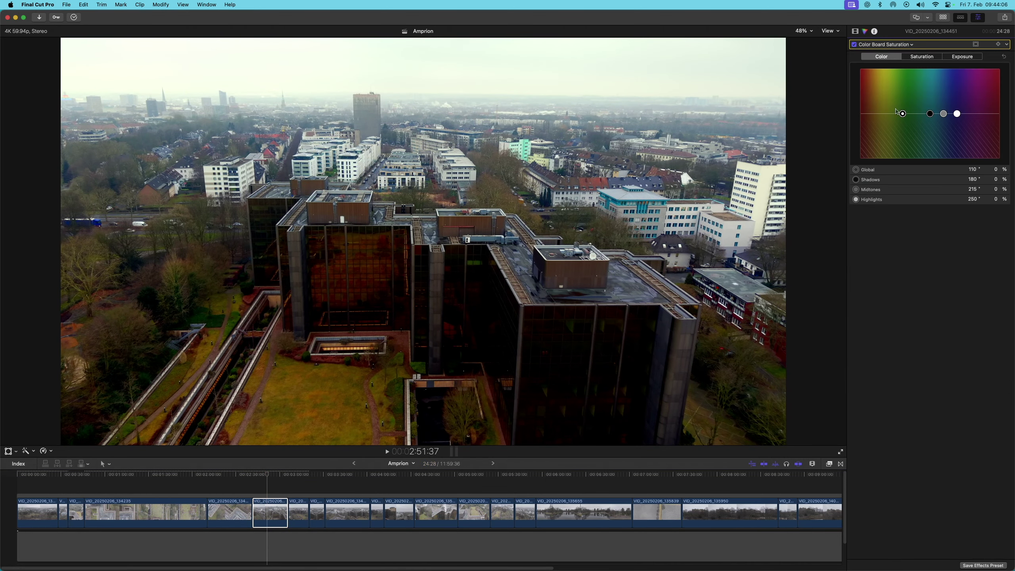
click(921, 56)
drag(868, 70, 869, 77)
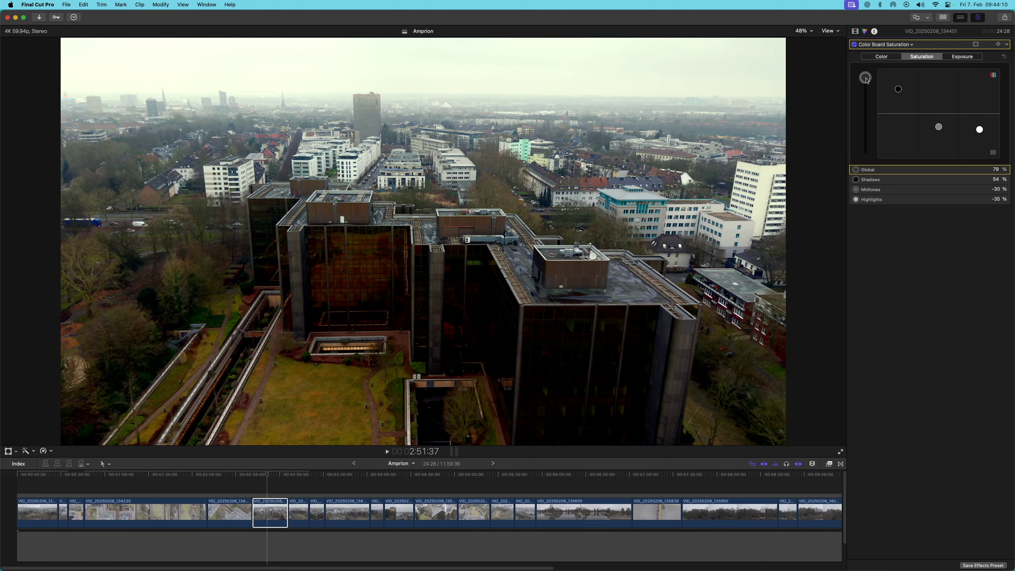
Step: Play clip VID_20250206_134451 full screen to review the saturation change, and return to the editing view
key(space)
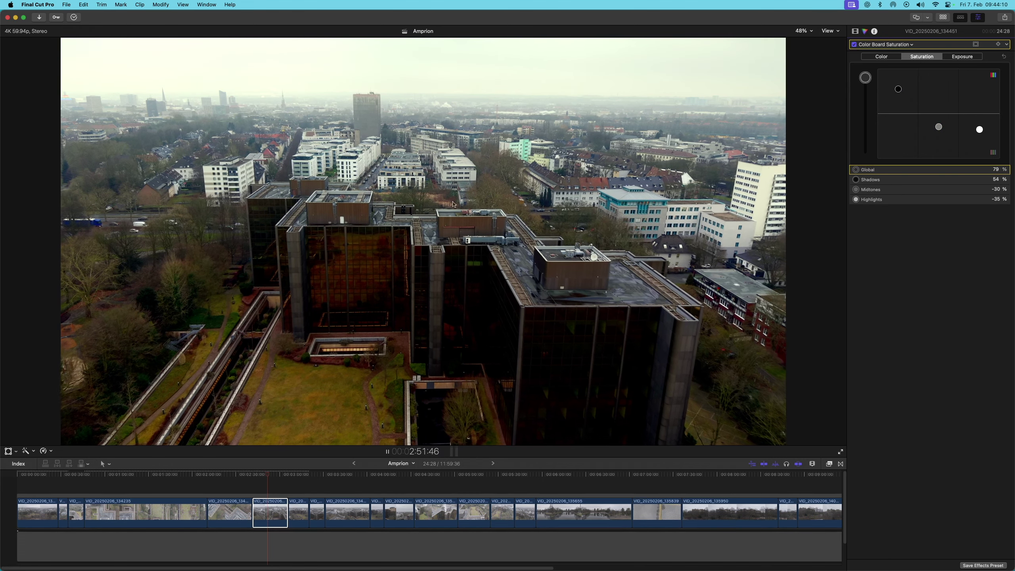
click(840, 451)
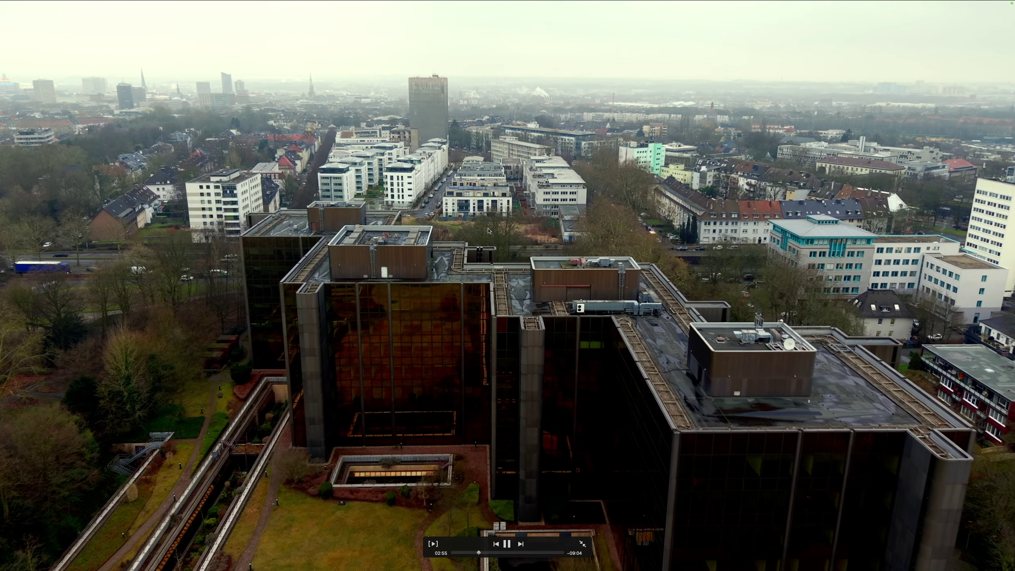
key(Escape)
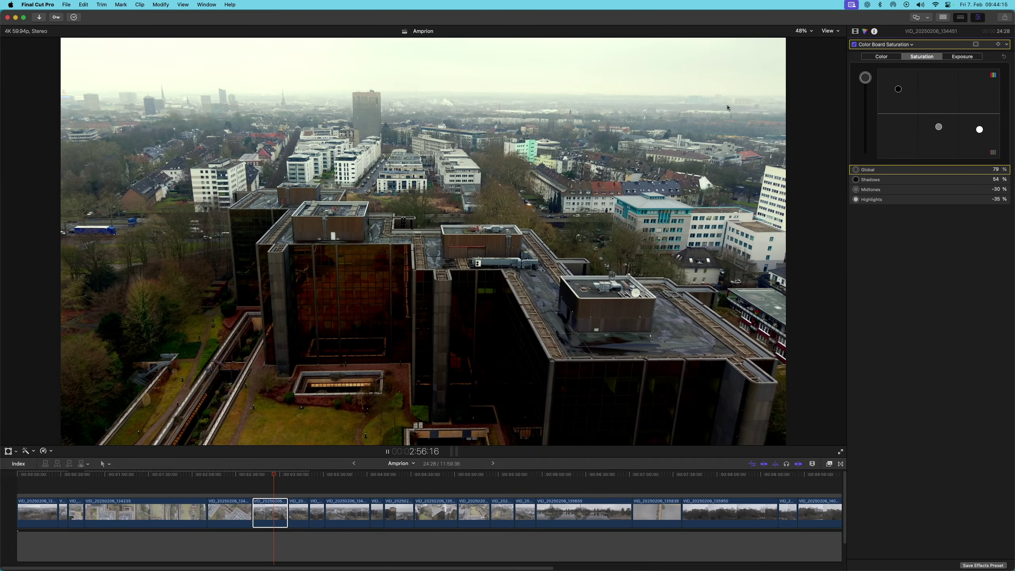
Step: Set the clip's Color Board Exposure to Global 25%, Shadows -48%, Midtones -3% and Highlights 21%
click(881, 45)
click(879, 66)
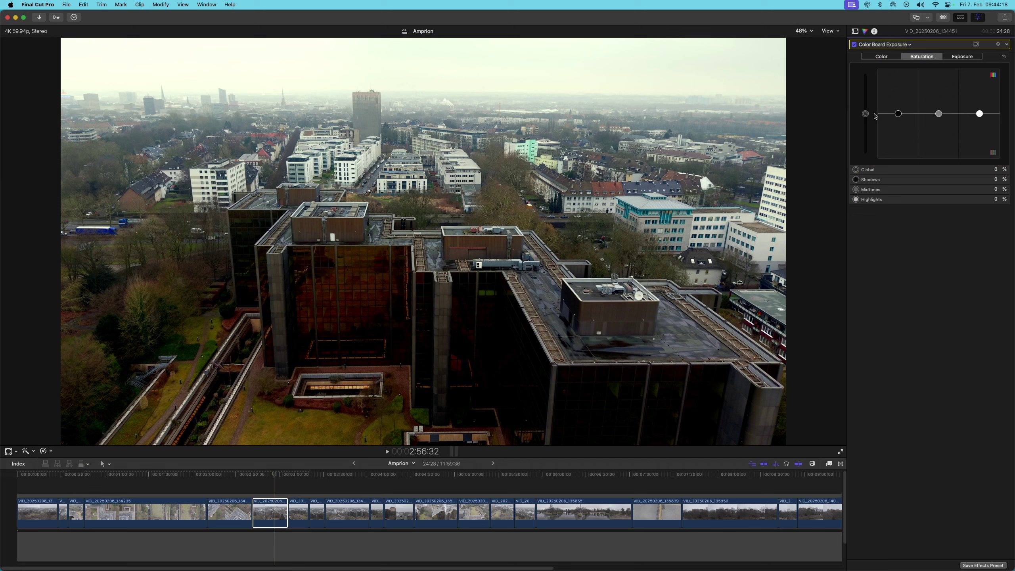
click(890, 44)
click(905, 36)
click(963, 57)
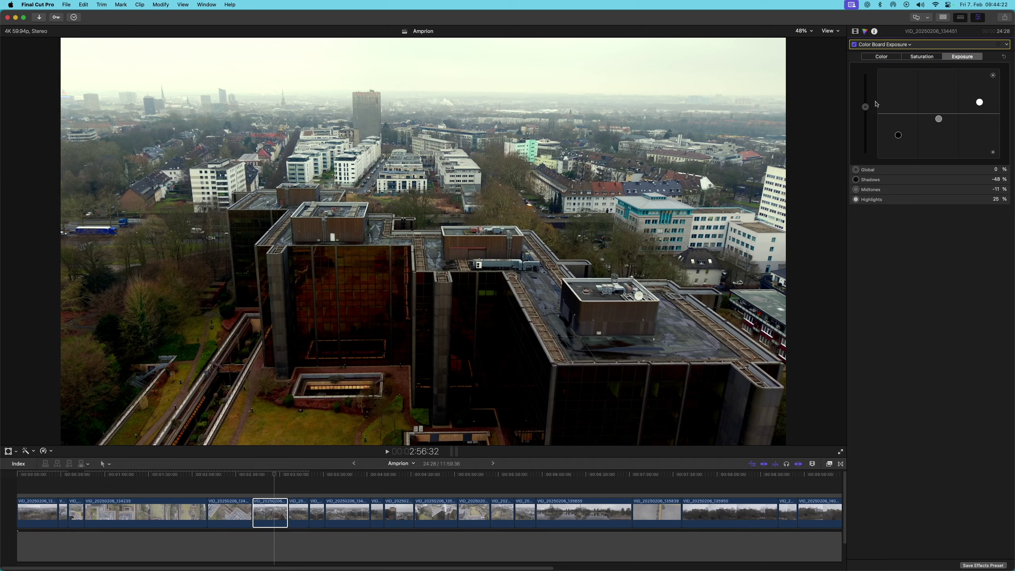
drag(865, 107, 865, 102)
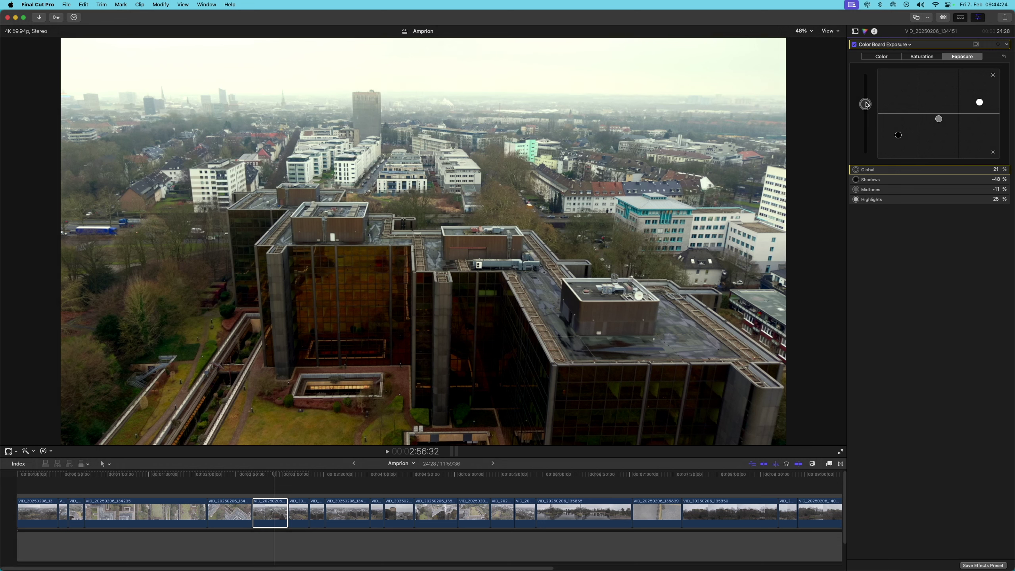
drag(897, 137, 942, 116)
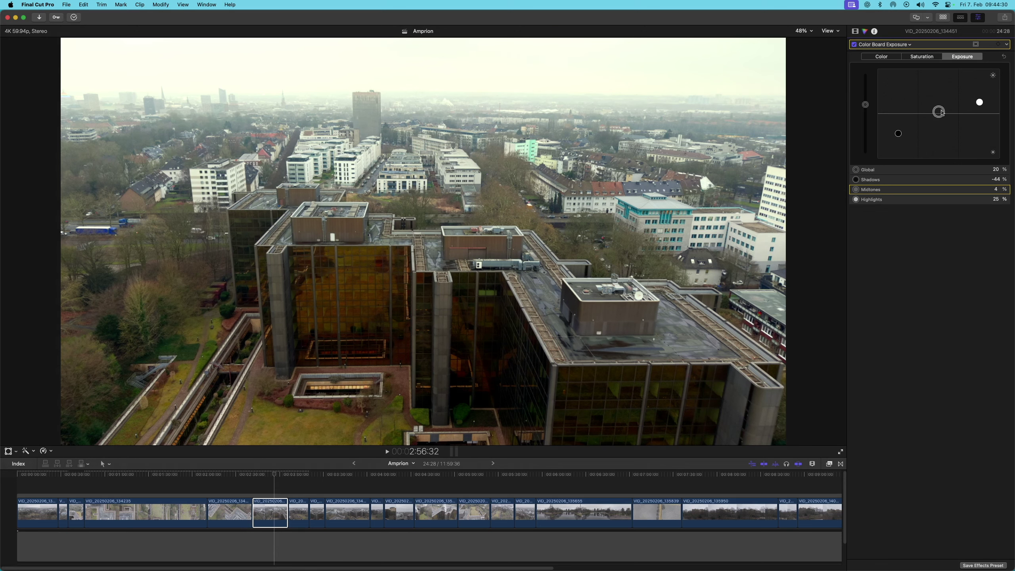
drag(979, 102, 979, 104)
drag(865, 105, 866, 103)
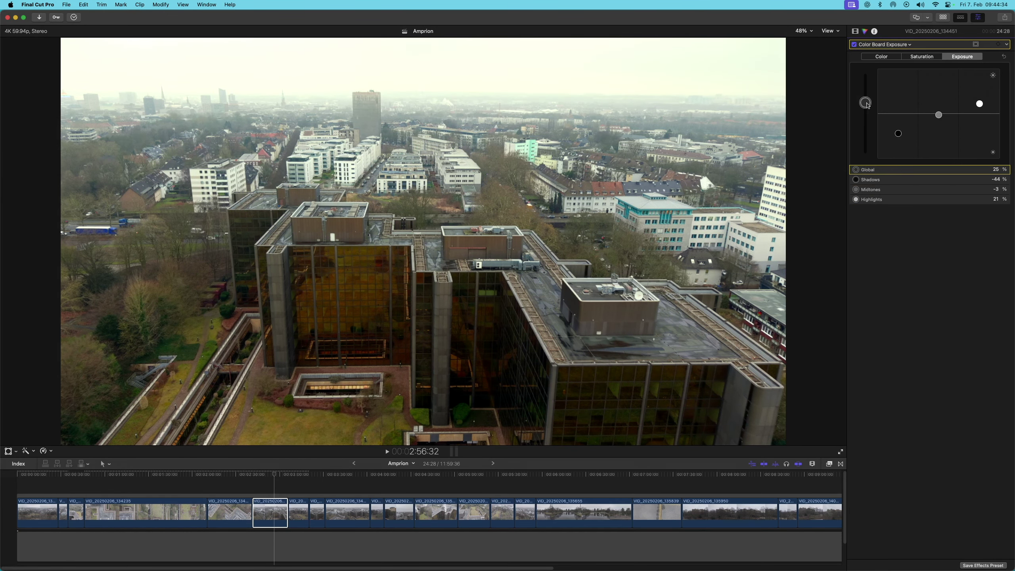
drag(899, 134, 899, 135)
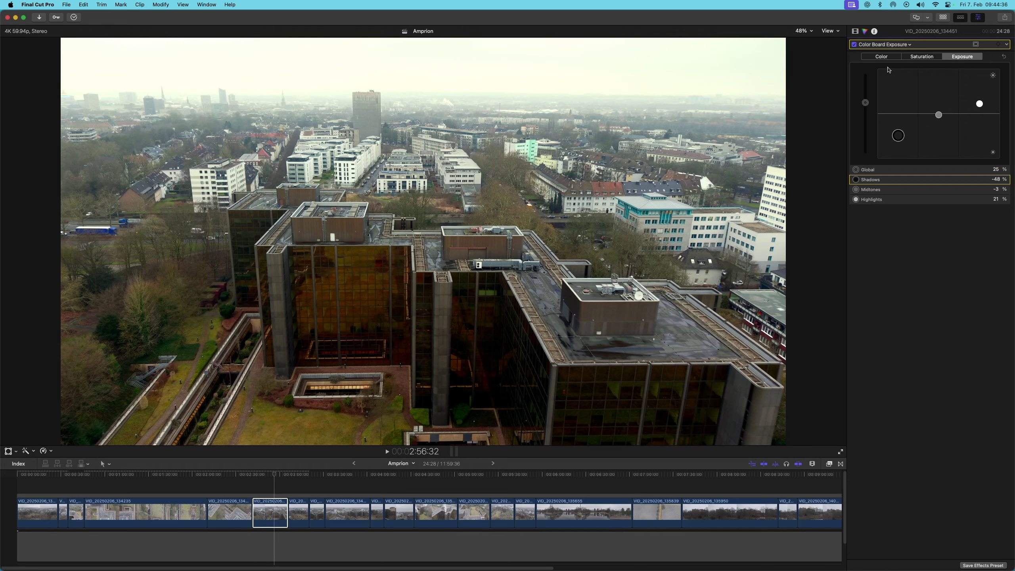
Step: Set Highlights to 43 and Black Point to -47 in the Color Adjustments 1 correction of clip VID_20250206_134451
click(870, 45)
click(919, 175)
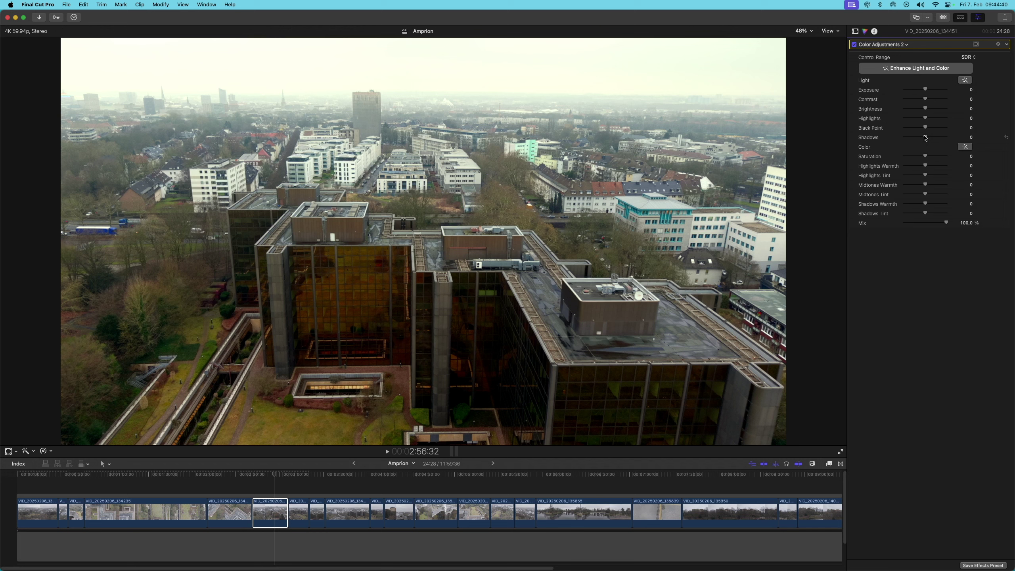
click(888, 45)
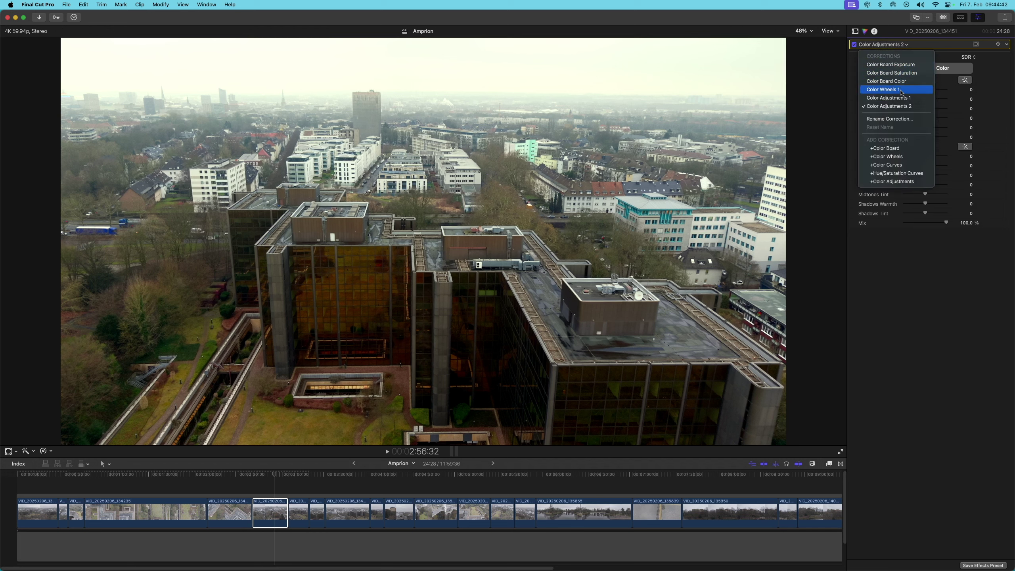
click(1008, 48)
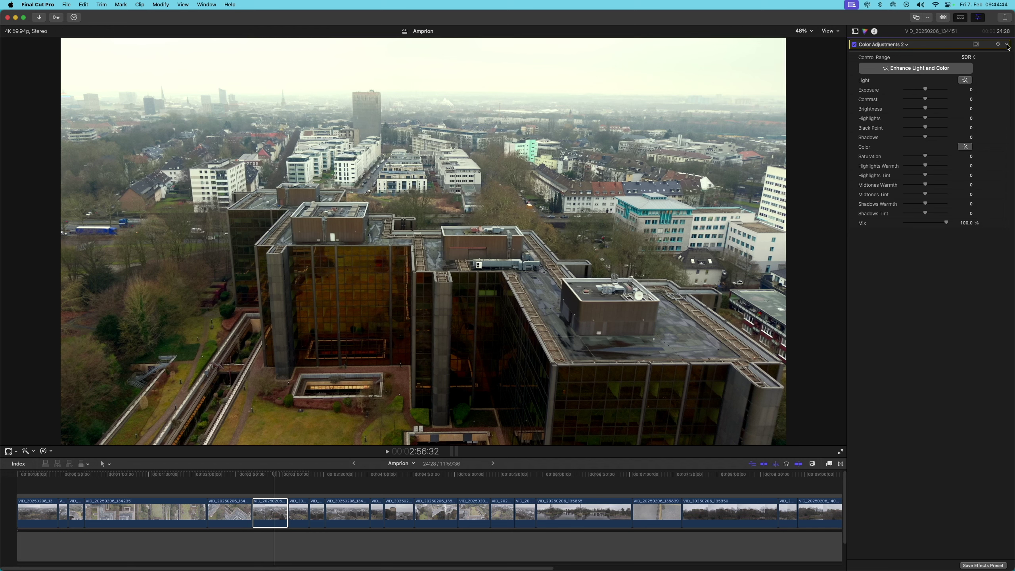
click(1007, 45)
click(975, 57)
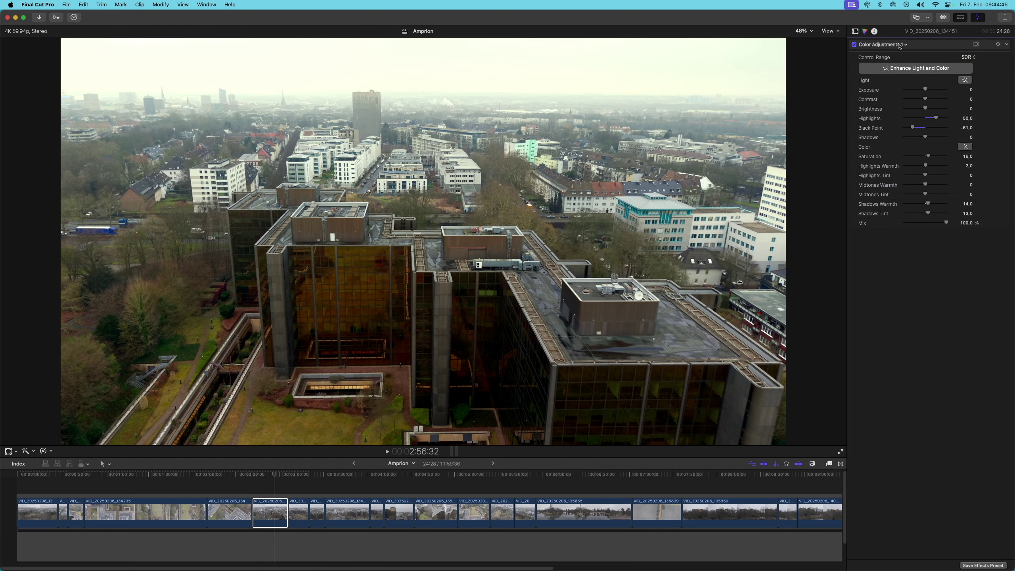
click(899, 45)
click(921, 45)
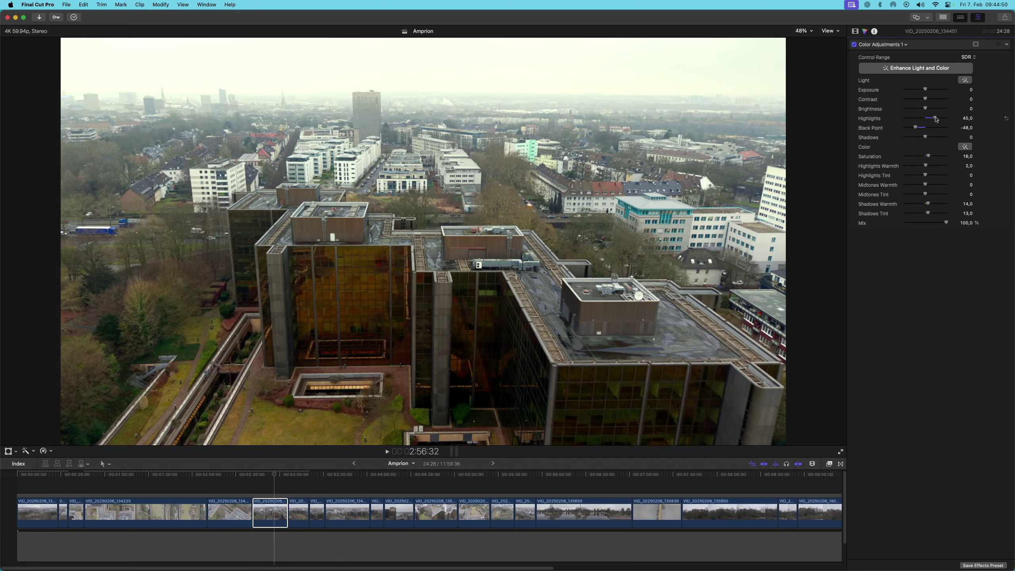
drag(917, 128, 921, 129)
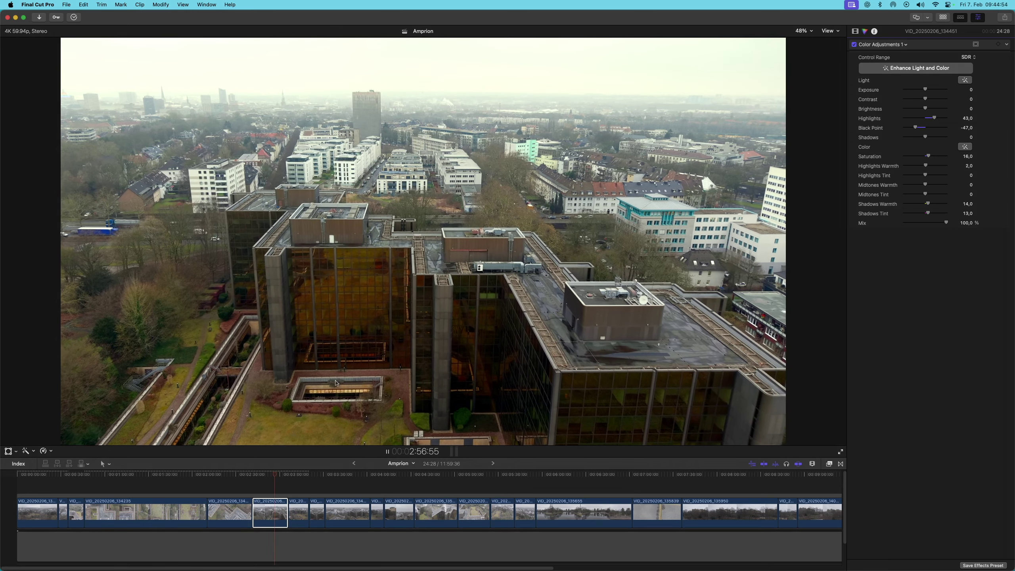
Step: Select clip VID_20250206_134235 and briefly play the rooftop footage from 2:18:59 to review its grading
click(250, 478)
drag(250, 478, 220, 487)
click(148, 505)
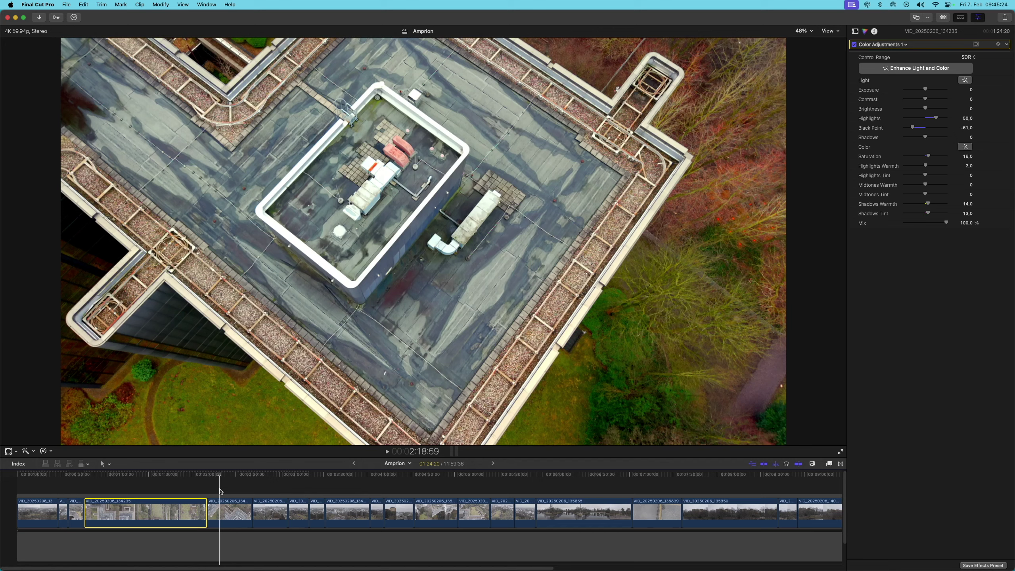
key(space)
key(space)
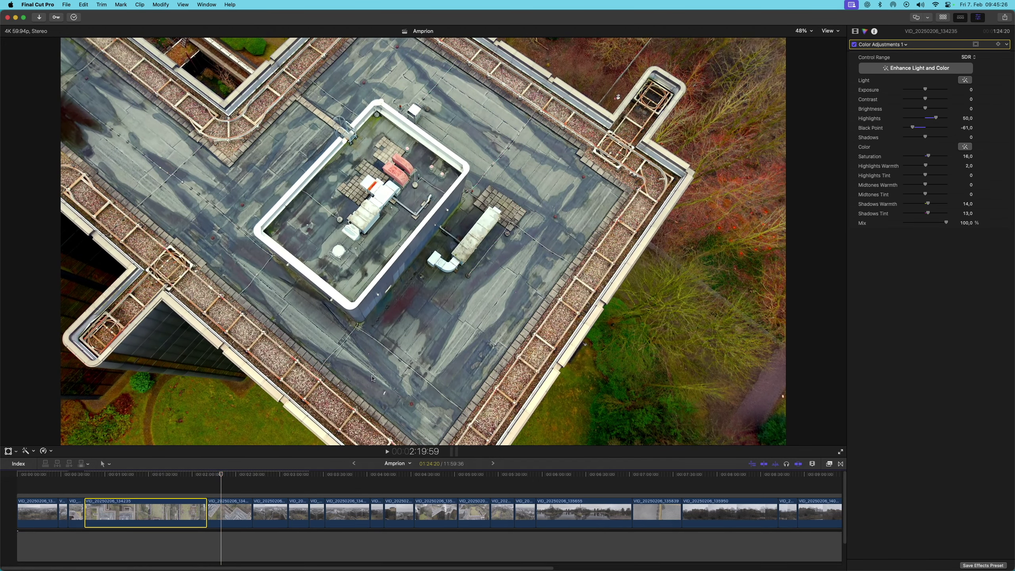